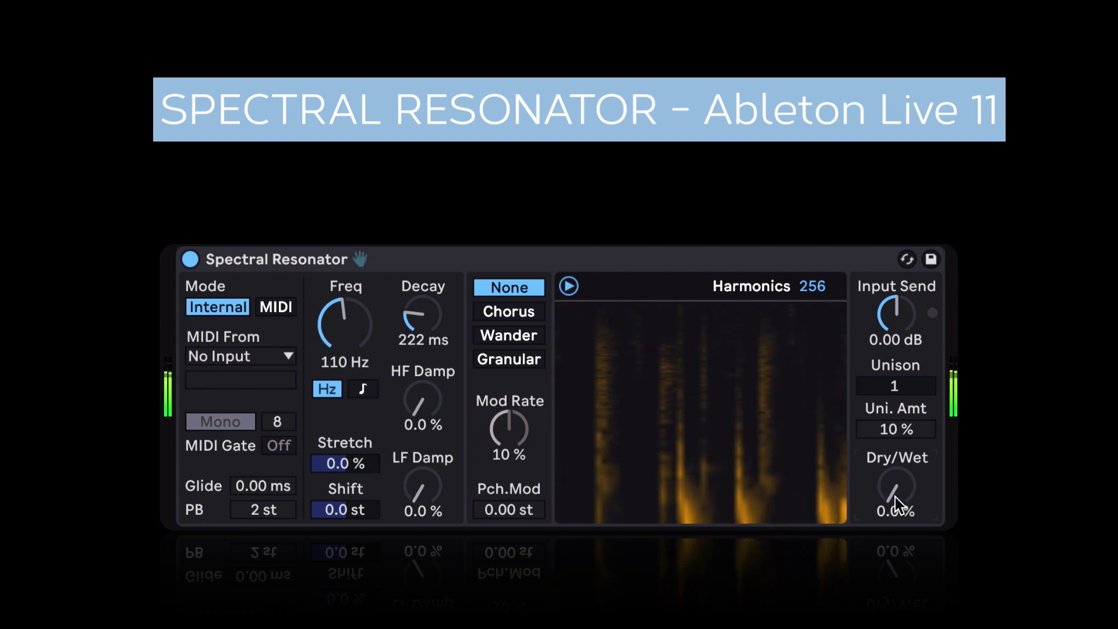
Raise the Spectral Resonator's Dry/Wet from 0 % to 100 %
{"action": "left_click_drag", "start_coordinate": [893, 491], "coordinate": [892, 431]}
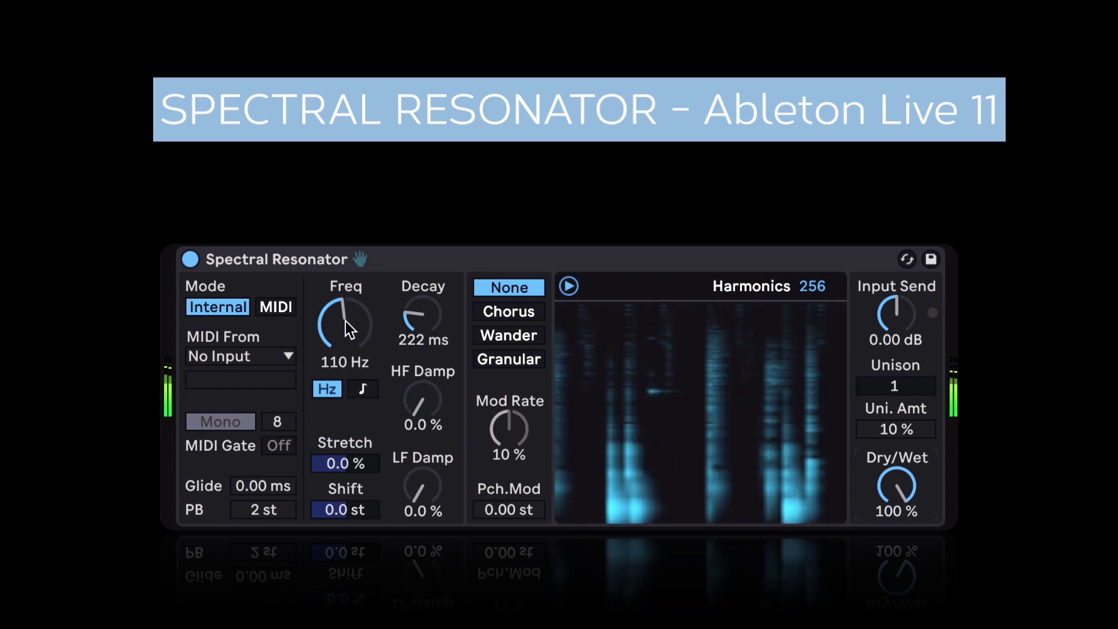
Switch Freq to note tuning at E2 and reduce Harmonics from 256 to 1
{"action": "mouse_move", "coordinate": [344, 323]}
{"action": "left_mouse_down"}
{"action": "mouse_move", "coordinate": [345, 288]}
{"action": "mouse_move", "coordinate": [345, 361]}
{"action": "mouse_move", "coordinate": [345, 320]}
{"action": "mouse_move", "coordinate": [355, 330]}
{"action": "left_mouse_up"}
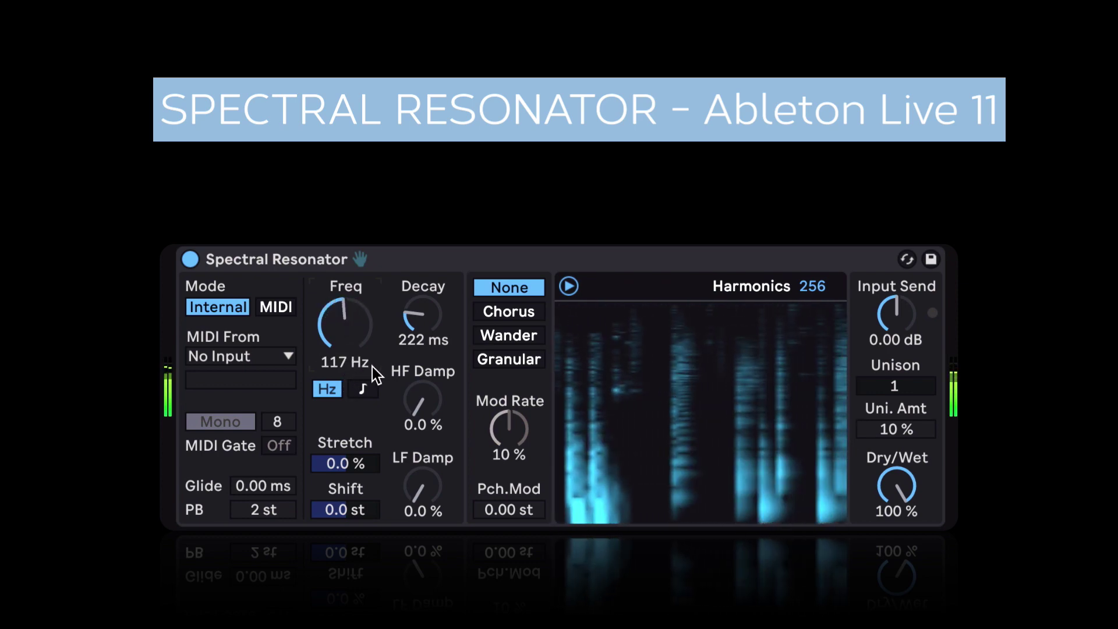
{"action": "left_click", "coordinate": [364, 389]}
{"action": "mouse_move", "coordinate": [347, 373]}
{"action": "left_mouse_down"}
{"action": "mouse_move", "coordinate": [348, 394]}
{"action": "mouse_move", "coordinate": [348, 360]}
{"action": "left_mouse_up"}
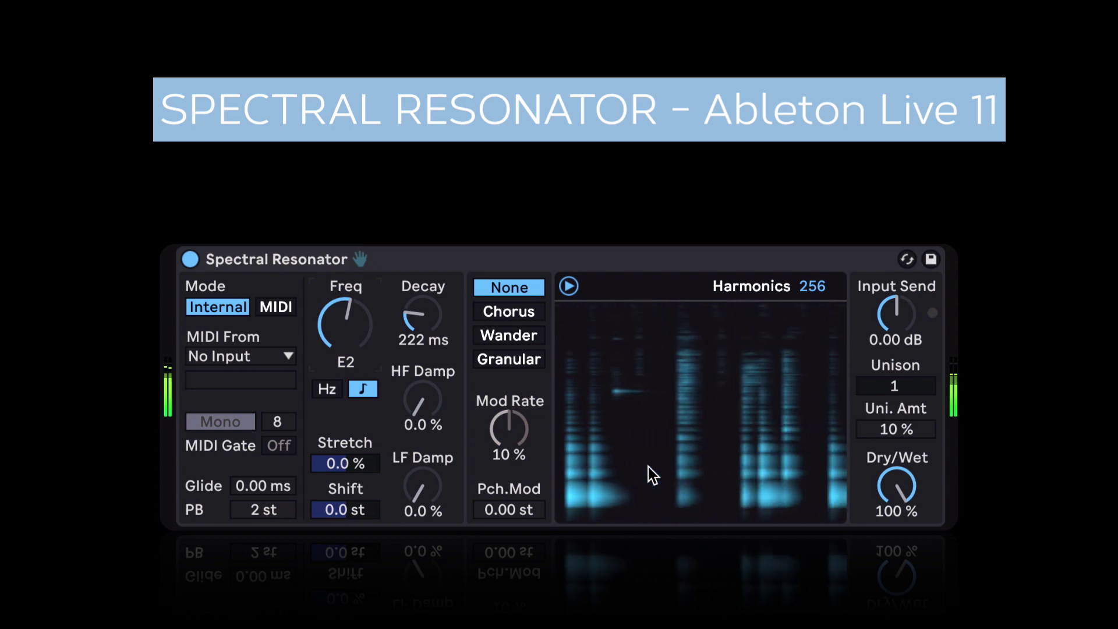
{"action": "mouse_move", "coordinate": [815, 296]}
{"action": "left_mouse_down"}
{"action": "mouse_move", "coordinate": [815, 411]}
{"action": "mouse_move", "coordinate": [798, 292]}
{"action": "left_mouse_up"}
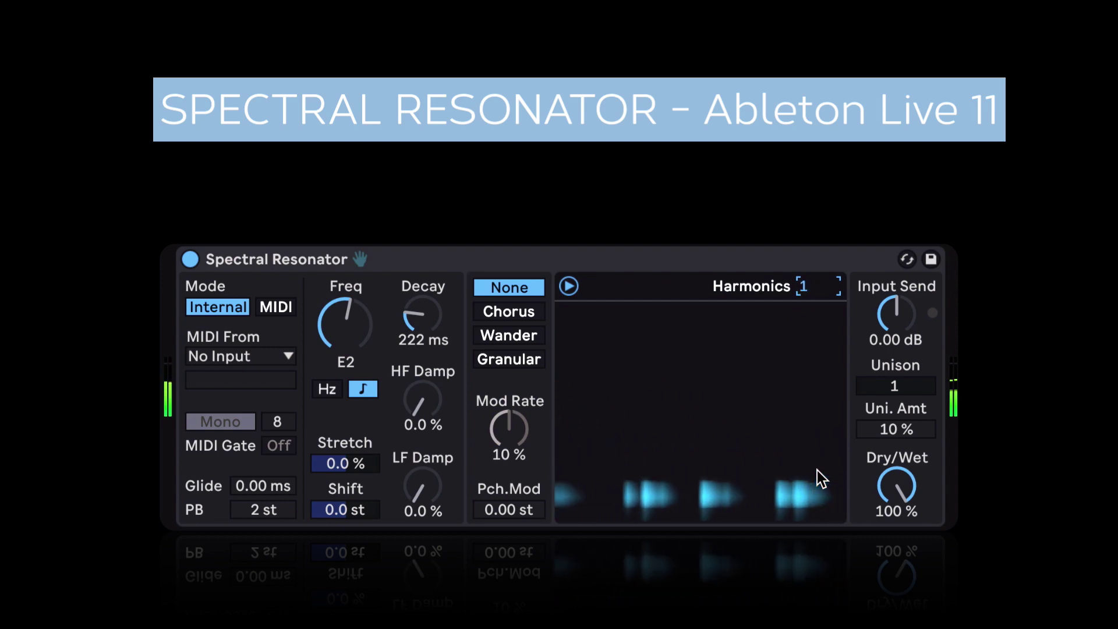
Bring Harmonics back to 256 and set Stretch to 100 %
{"action": "mouse_move", "coordinate": [803, 286]}
{"action": "left_mouse_down"}
{"action": "mouse_move", "coordinate": [803, 274]}
{"action": "mouse_move", "coordinate": [802, 291]}
{"action": "left_mouse_up"}
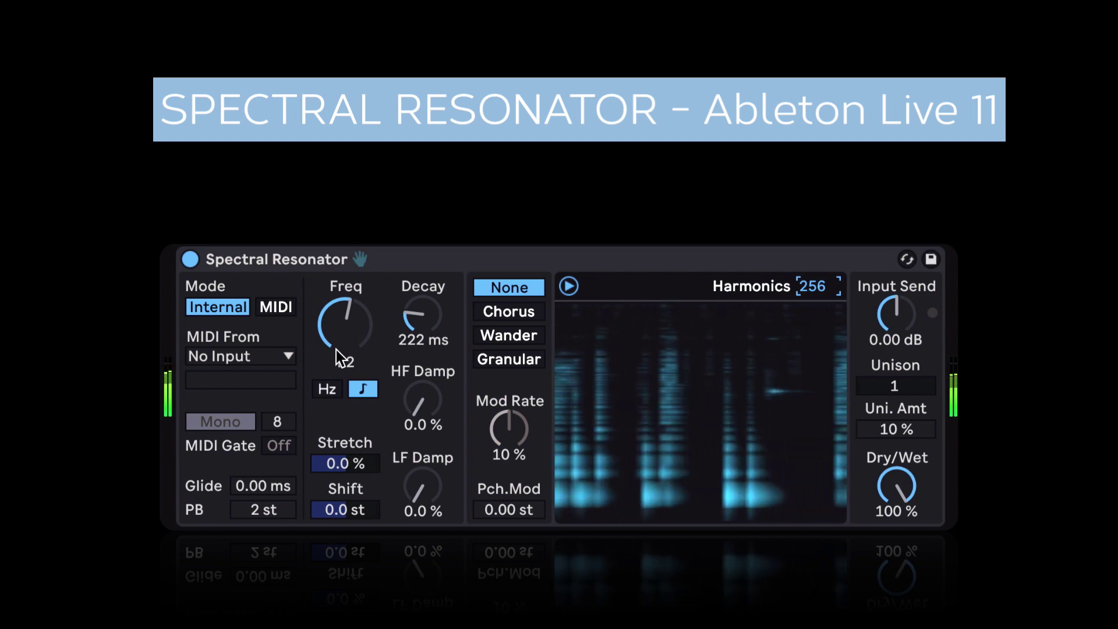
{"action": "left_click_drag", "start_coordinate": [338, 463], "coordinate": [338, 423]}
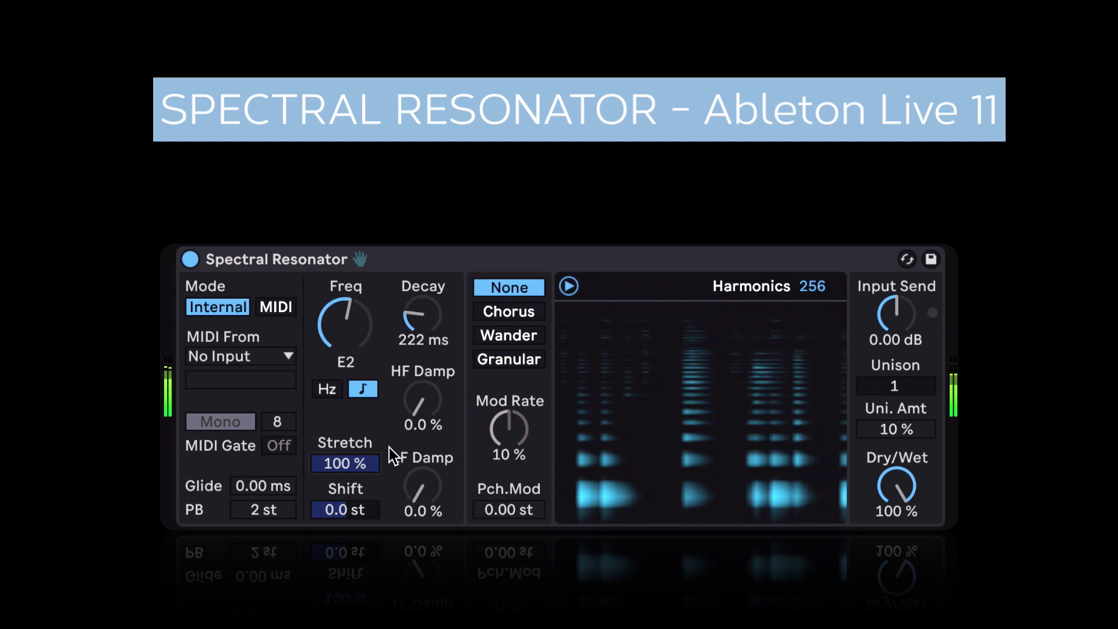
Step Stretch down to -100 % with the Down arrow, then back to 0.0 %
{"action": "key", "text": "Down"}
{"action": "key", "text": "Down"}
{"action": "key", "text": "Down"}
{"action": "key", "text": "Down"}
{"action": "key", "text": "Down"}
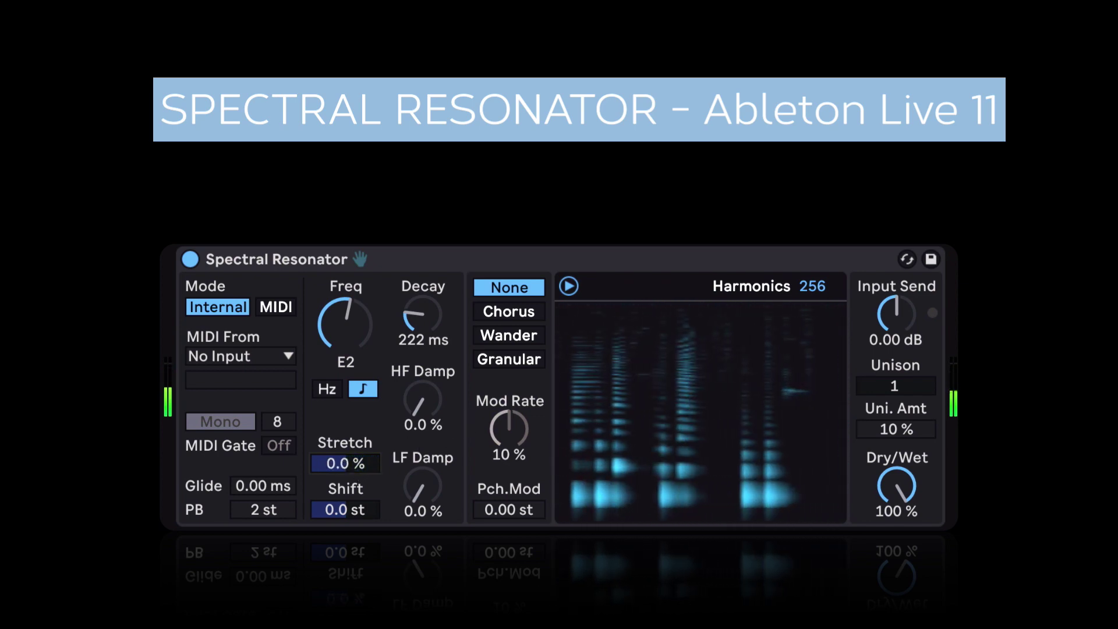
{"action": "key", "text": "Down"}
{"action": "key", "text": "Down"}
{"action": "key", "text": "Down"}
{"action": "key", "text": "Down"}
{"action": "key", "text": "Down"}
{"action": "key", "text": "Down"}
{"action": "key", "text": "Down"}
{"action": "key", "text": "Down"}
{"action": "key", "text": "Down"}
{"action": "key", "text": "Down"}
{"action": "key", "text": "Down"}
{"action": "key", "text": "Down"}
{"action": "key", "text": "Down"}
{"action": "key", "text": "Down"}
{"action": "key", "text": "Down"}
{"action": "key", "text": "Down"}
{"action": "key", "text": "Down"}
{"action": "key", "text": "Down"}
{"action": "key", "text": "Down"}
{"action": "key", "text": "Down"}
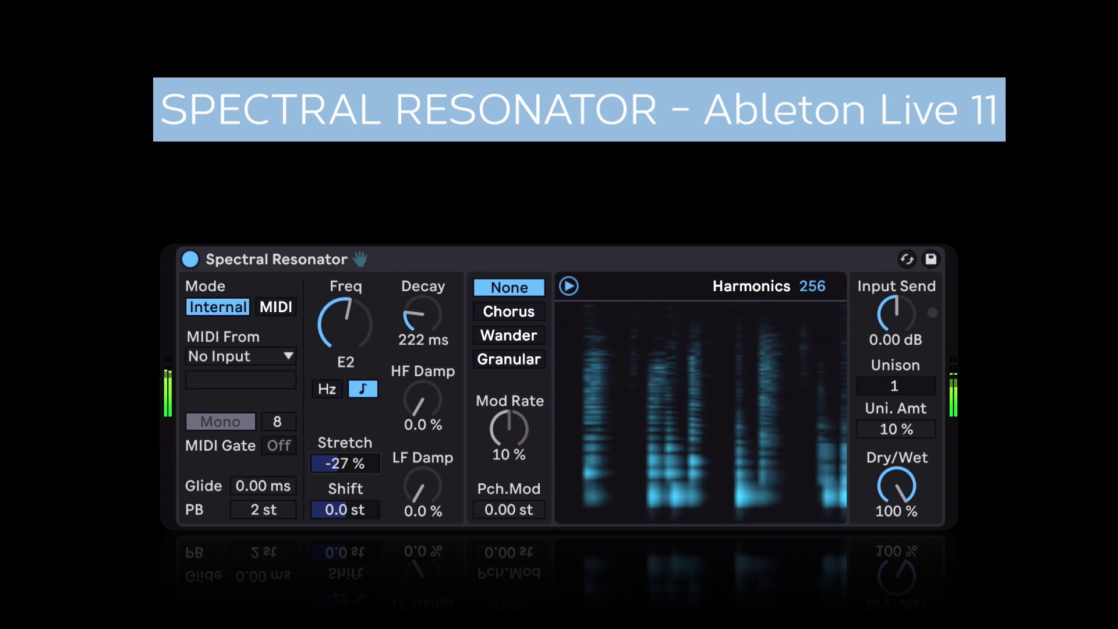
{"action": "key", "text": "Down"}
{"action": "key", "text": "Down"}
{"action": "key", "text": "Down"}
{"action": "key", "text": "Down"}
{"action": "key", "text": "Down"}
{"action": "key", "text": "Down"}
{"action": "key", "text": "Down"}
{"action": "key", "text": "Down"}
{"action": "key", "text": "Down"}
{"action": "key", "text": "Down"}
{"action": "key", "text": "Down"}
{"action": "key", "text": "Down"}
{"action": "key", "text": "Down"}
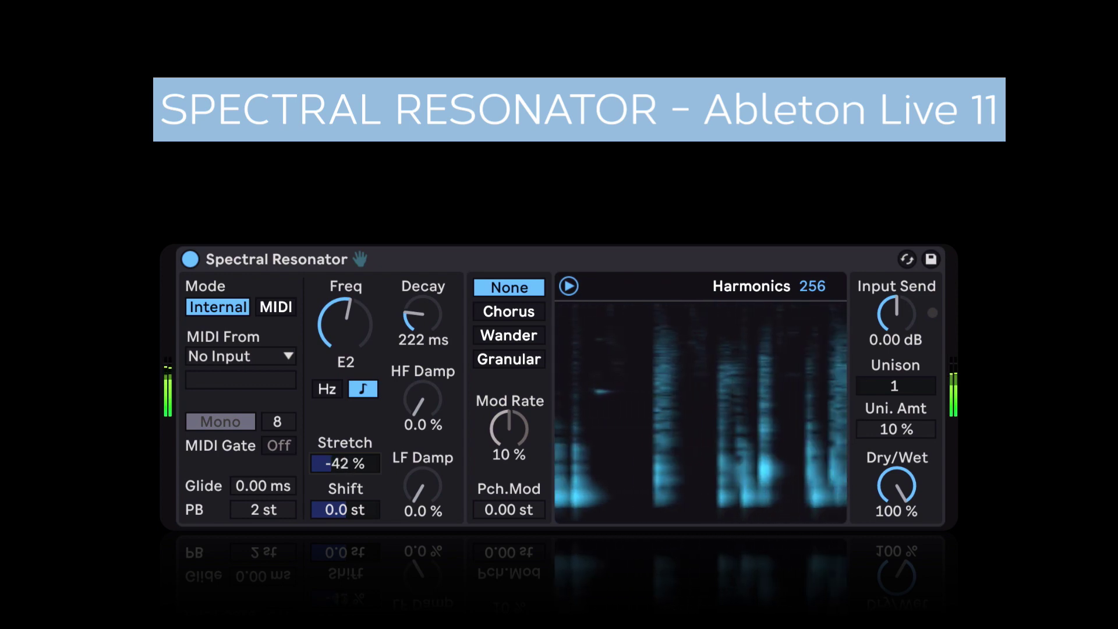
{"action": "key", "text": "Down"}
{"action": "key", "text": "Down"}
{"action": "key", "text": "Down"}
{"action": "key", "text": "Down"}
{"action": "key", "text": "Down"}
{"action": "key", "text": "Down"}
{"action": "key", "text": "Down"}
{"action": "key", "text": "Down"}
{"action": "key", "text": "Down"}
{"action": "key", "text": "Down"}
{"action": "key", "text": "Down"}
{"action": "key", "text": "Down"}
{"action": "key", "text": "Down"}
{"action": "key", "text": "Down"}
{"action": "key", "text": "Down"}
{"action": "key", "text": "Down"}
{"action": "key", "text": "Down"}
{"action": "key", "text": "Down"}
{"action": "key", "text": "Down"}
{"action": "key", "text": "Down"}
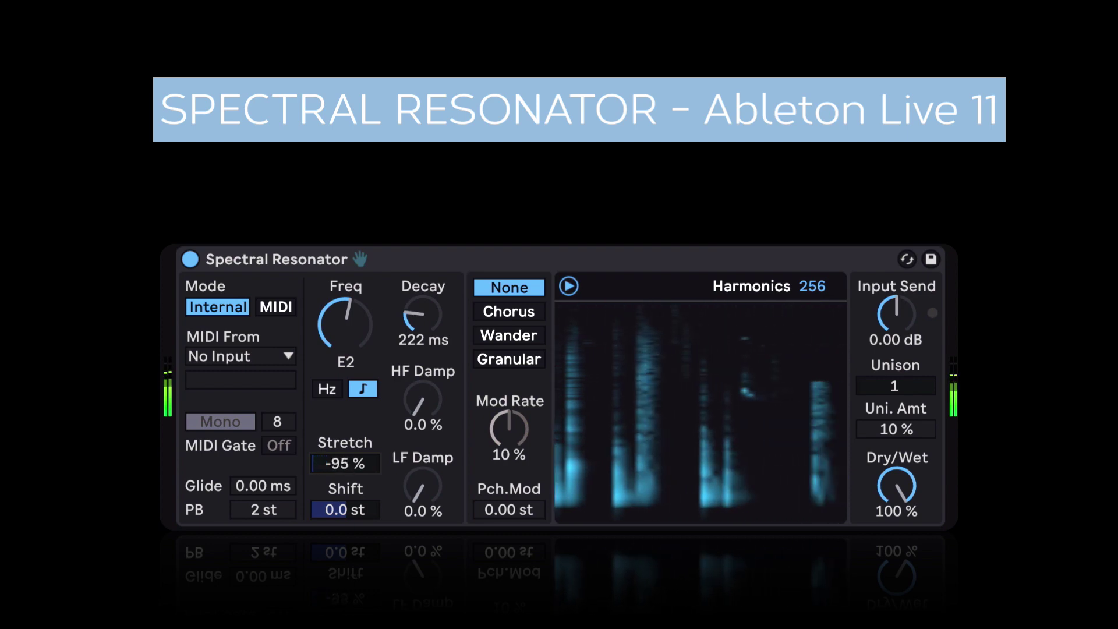
{"action": "key", "text": "Down"}
{"action": "key", "text": "Down"}
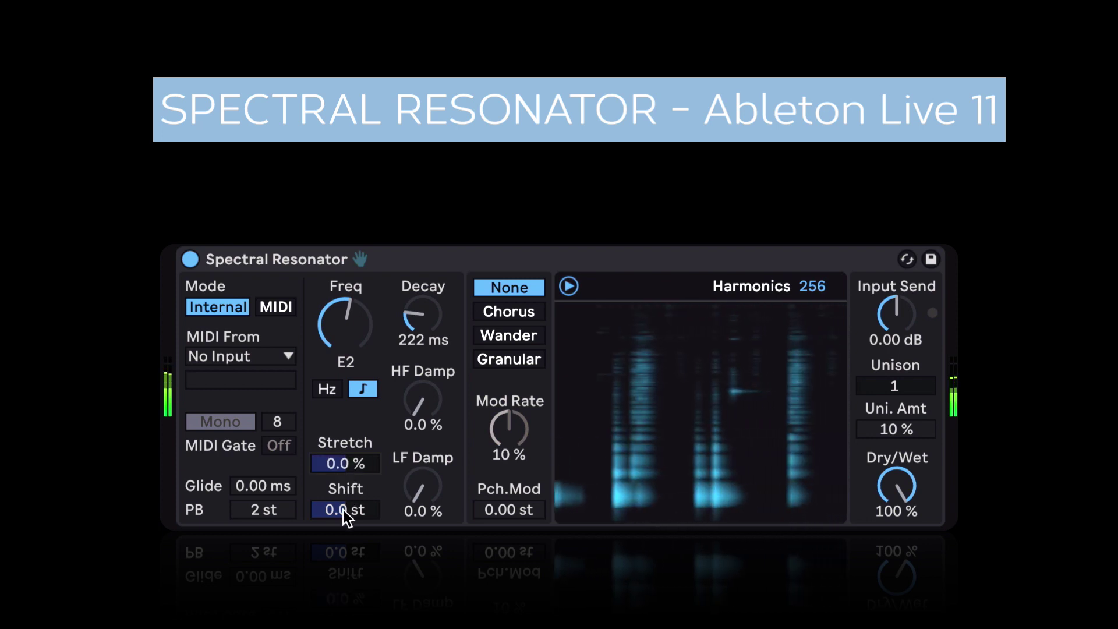
Sweep Shift and settle it at 9.0 st, then move Freq from E2 to F2
{"action": "key", "text": "Up"}
{"action": "key", "text": "Up"}
{"action": "key", "text": "Up"}
{"action": "key", "text": "Up"}
{"action": "key", "text": "Up"}
{"action": "key", "text": "Up"}
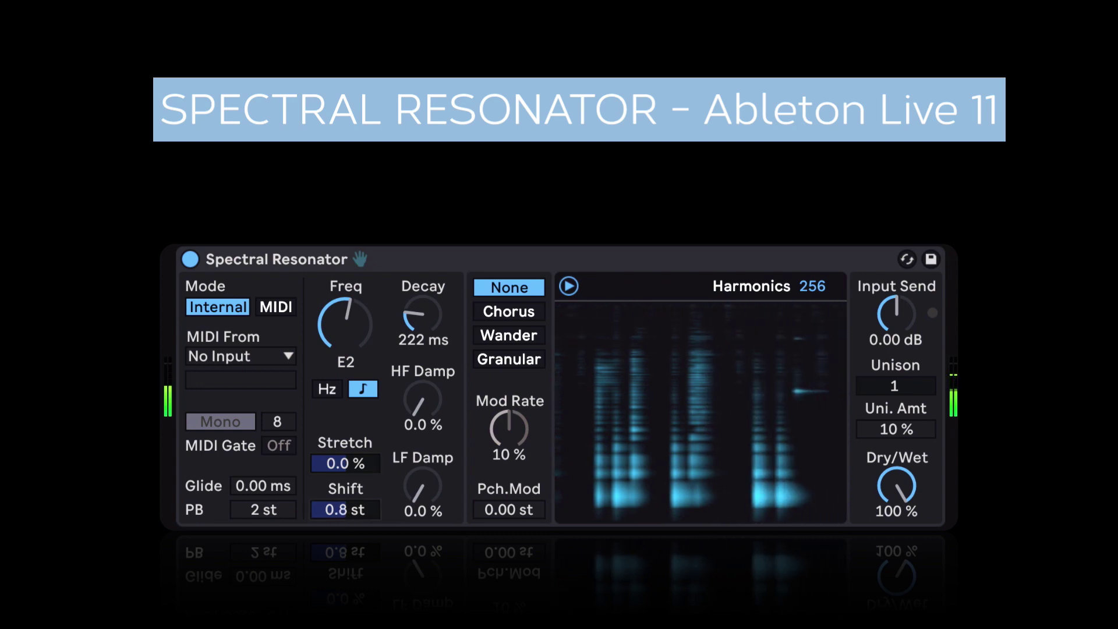
{"action": "left_click_drag", "start_coordinate": [346, 510], "coordinate": [345, 571]}
{"action": "mouse_move", "coordinate": [345, 525]}
{"action": "left_mouse_down"}
{"action": "mouse_move", "coordinate": [346, 459]}
{"action": "mouse_move", "coordinate": [345, 536]}
{"action": "mouse_move", "coordinate": [345, 485]}
{"action": "mouse_move", "coordinate": [331, 506]}
{"action": "mouse_move", "coordinate": [340, 515]}
{"action": "left_mouse_up"}
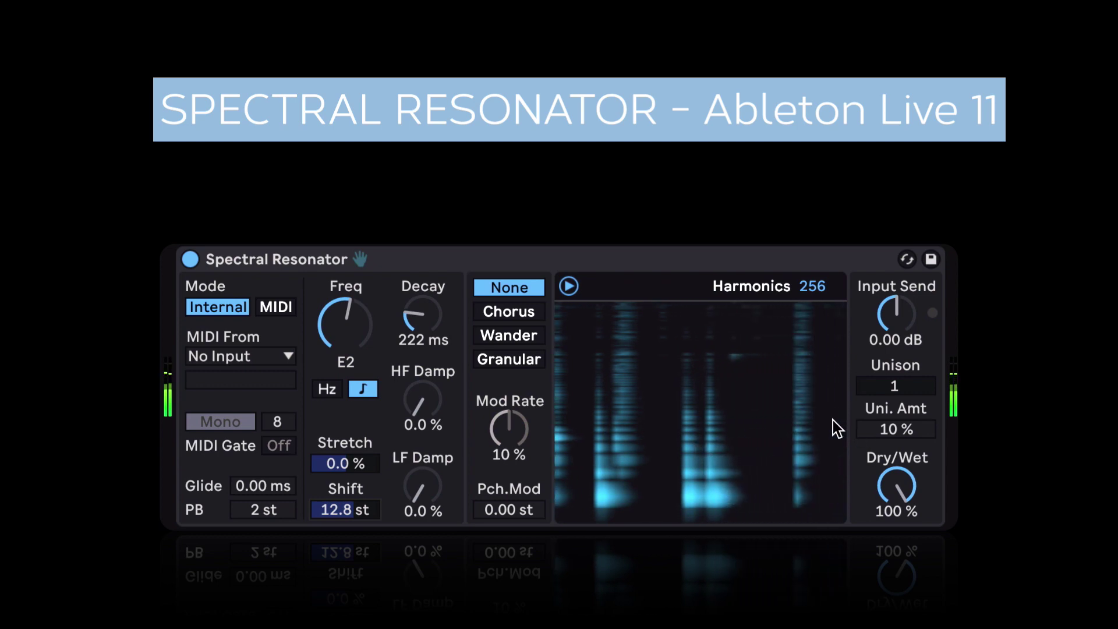
{"action": "mouse_move", "coordinate": [346, 510]}
{"action": "left_mouse_down"}
{"action": "mouse_move", "coordinate": [346, 477]}
{"action": "mouse_move", "coordinate": [346, 541]}
{"action": "mouse_move", "coordinate": [346, 512]}
{"action": "left_mouse_up"}
{"action": "mouse_move", "coordinate": [344, 311]}
{"action": "left_mouse_down"}
{"action": "mouse_move", "coordinate": [344, 333]}
{"action": "mouse_move", "coordinate": [344, 289]}
{"action": "mouse_move", "coordinate": [345, 315]}
{"action": "left_mouse_up"}
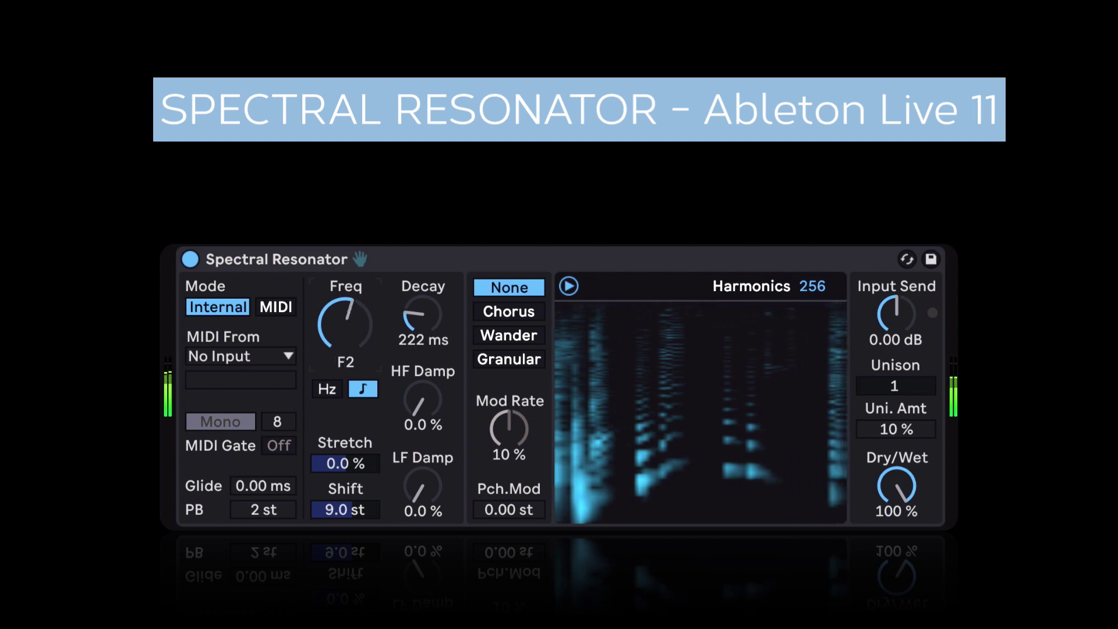
Reset Shift to 0.0 st, lengthen Decay to 1.49 s, and return Dry/Wet to 100 %
{"action": "double_click", "coordinate": [347, 506]}
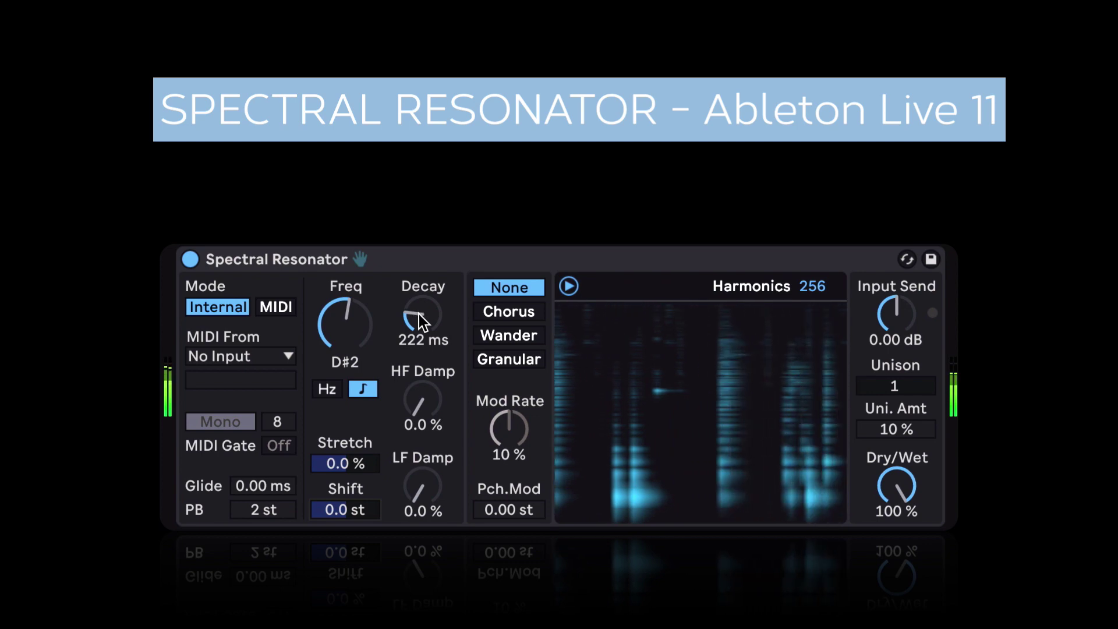
{"action": "left_click_drag", "start_coordinate": [422, 316], "coordinate": [422, 277]}
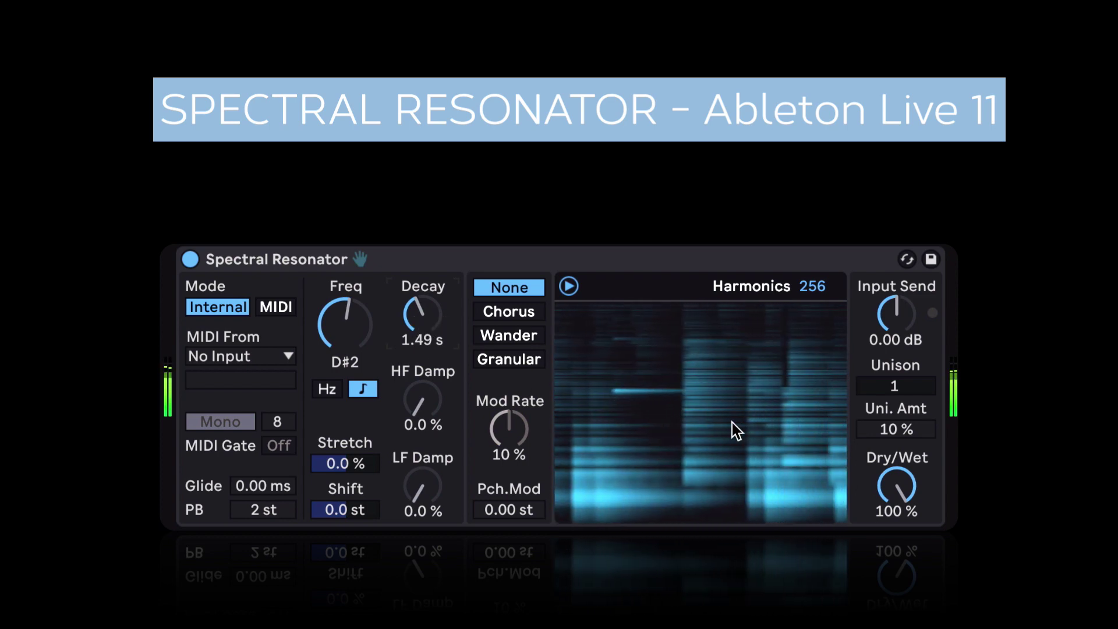
{"action": "left_click_drag", "start_coordinate": [897, 484], "coordinate": [897, 517]}
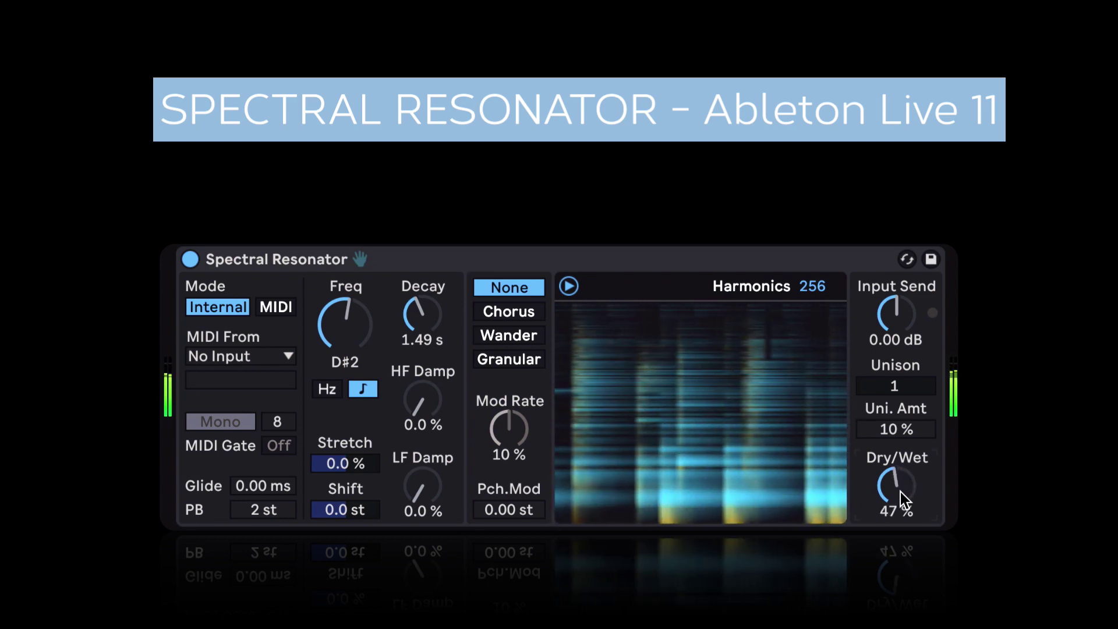
{"action": "left_click_drag", "start_coordinate": [899, 487], "coordinate": [899, 457]}
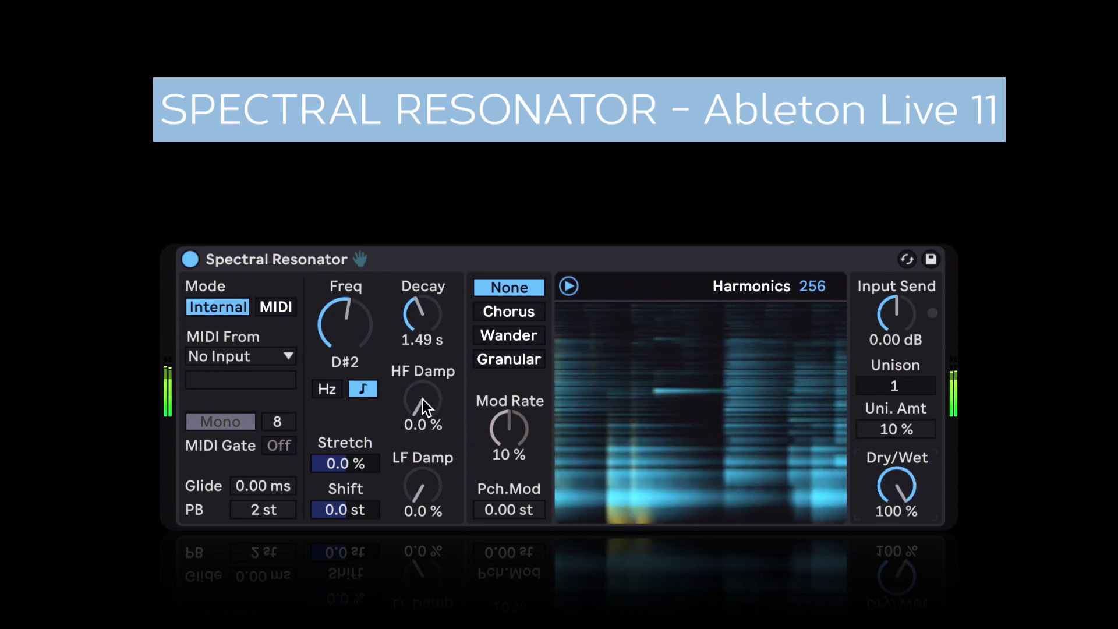
Set HF Damp and LF Damp to 43 % and Decay to 198 ms
{"action": "left_click_drag", "start_coordinate": [417, 406], "coordinate": [417, 348]}
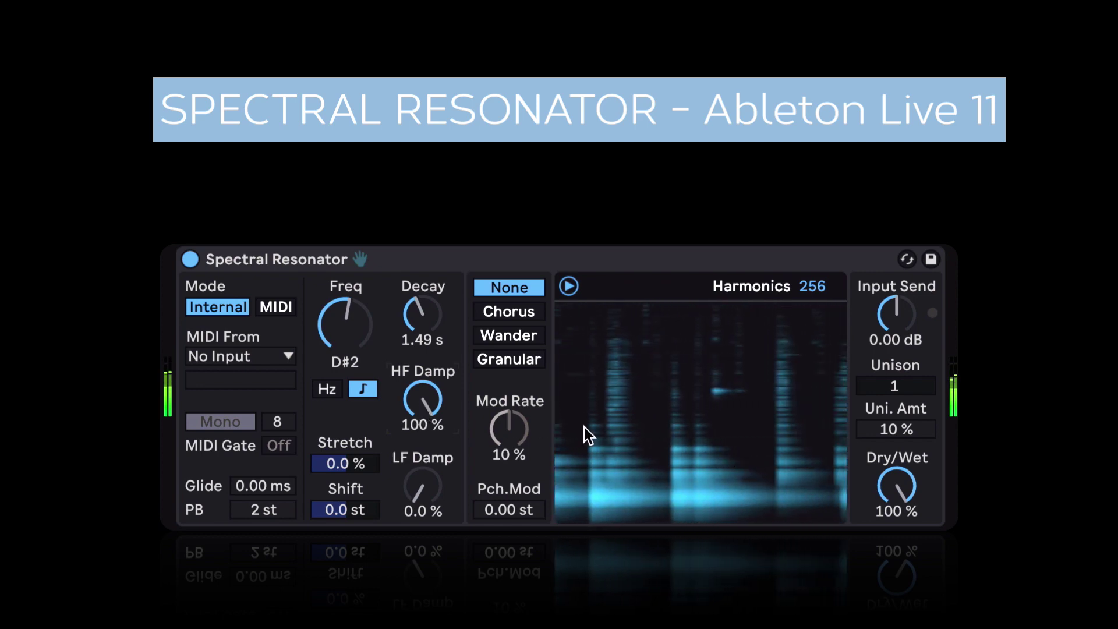
{"action": "left_click_drag", "start_coordinate": [415, 487], "coordinate": [415, 367]}
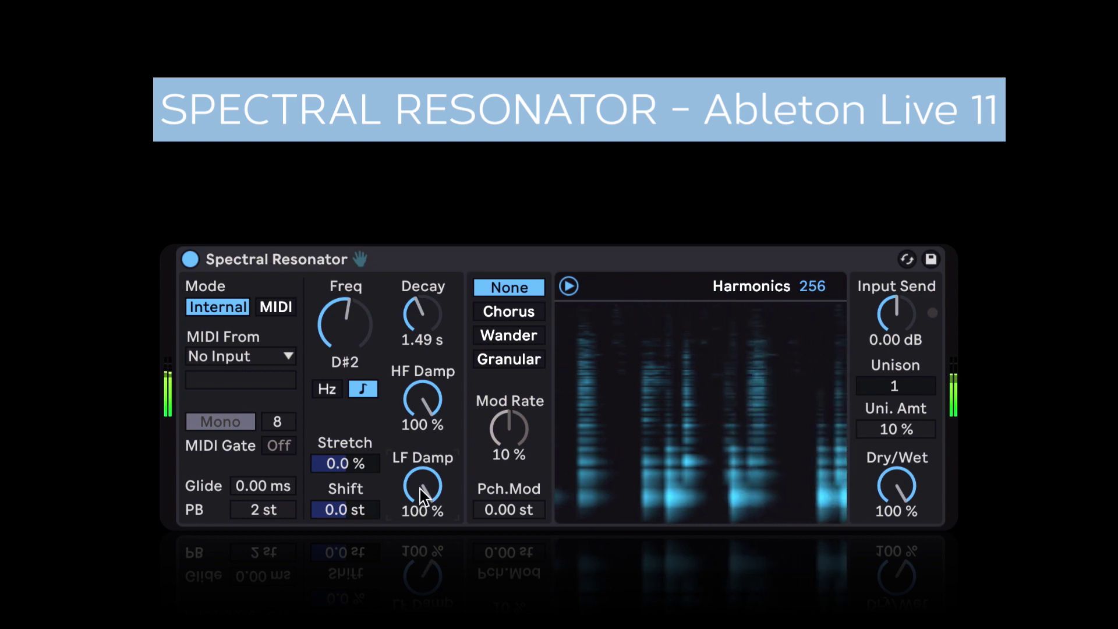
{"action": "left_click_drag", "start_coordinate": [420, 306], "coordinate": [421, 300]}
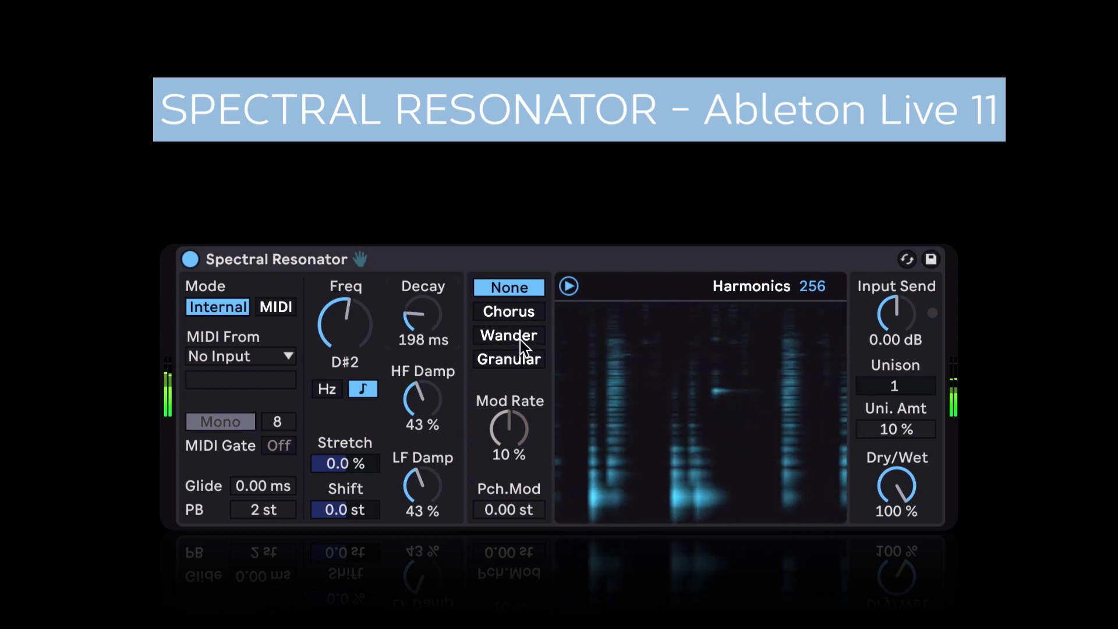
Try the Chorus and Wander modulation modes, with Mod Rate at 31 % and Pch.Mod at 1.15 st
{"action": "left_click", "coordinate": [512, 312]}
{"action": "left_click_drag", "start_coordinate": [509, 435], "coordinate": [509, 466]}
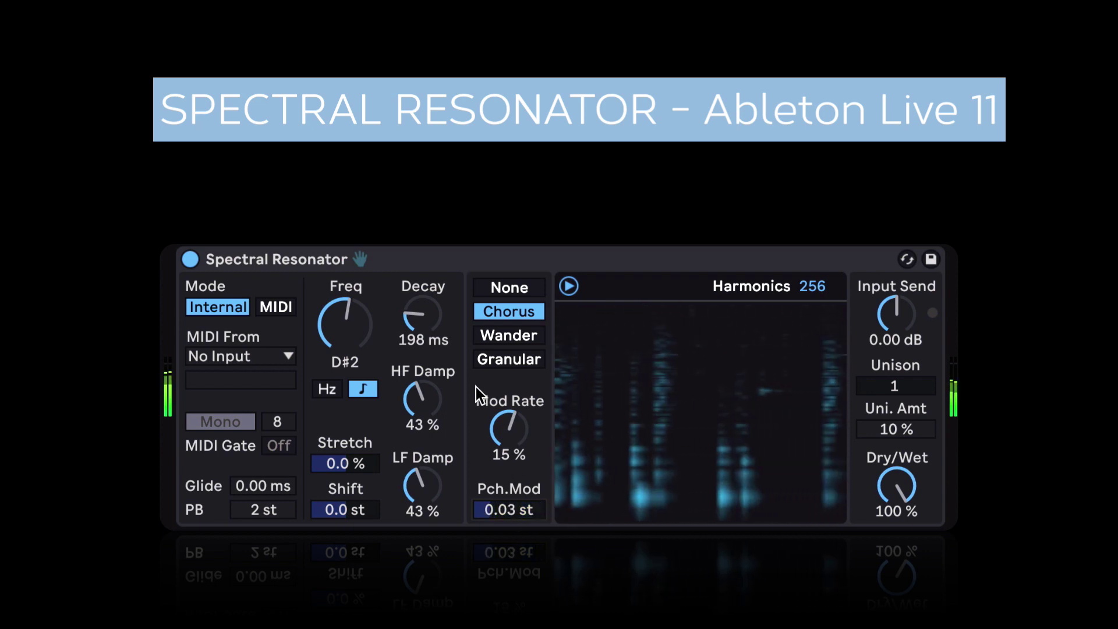
{"action": "left_click", "coordinate": [509, 337]}
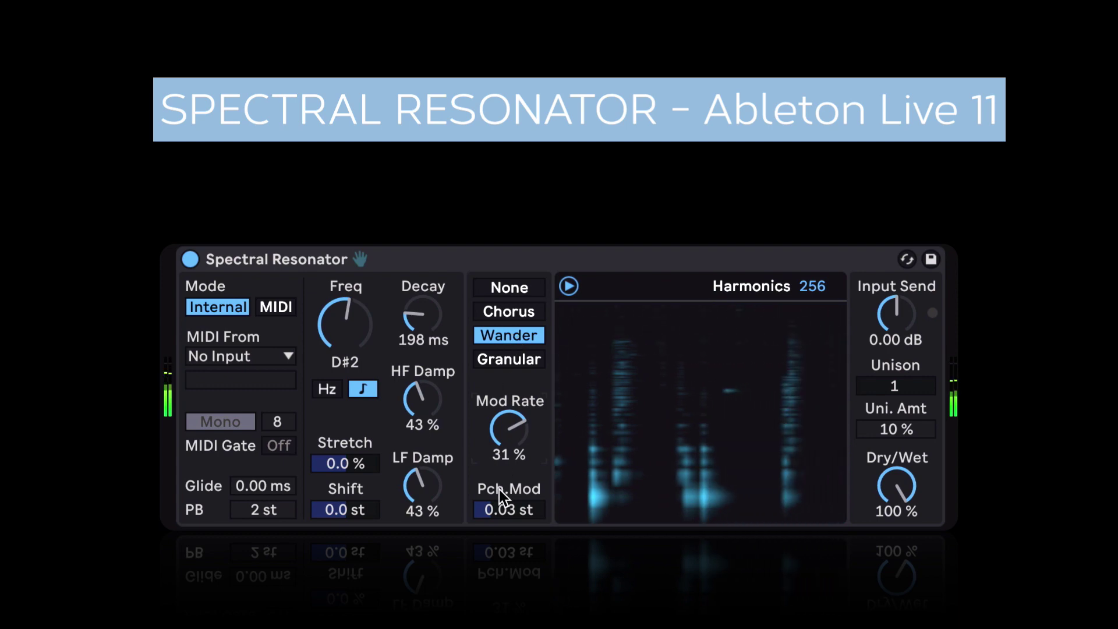
{"action": "left_click_drag", "start_coordinate": [502, 510], "coordinate": [502, 501]}
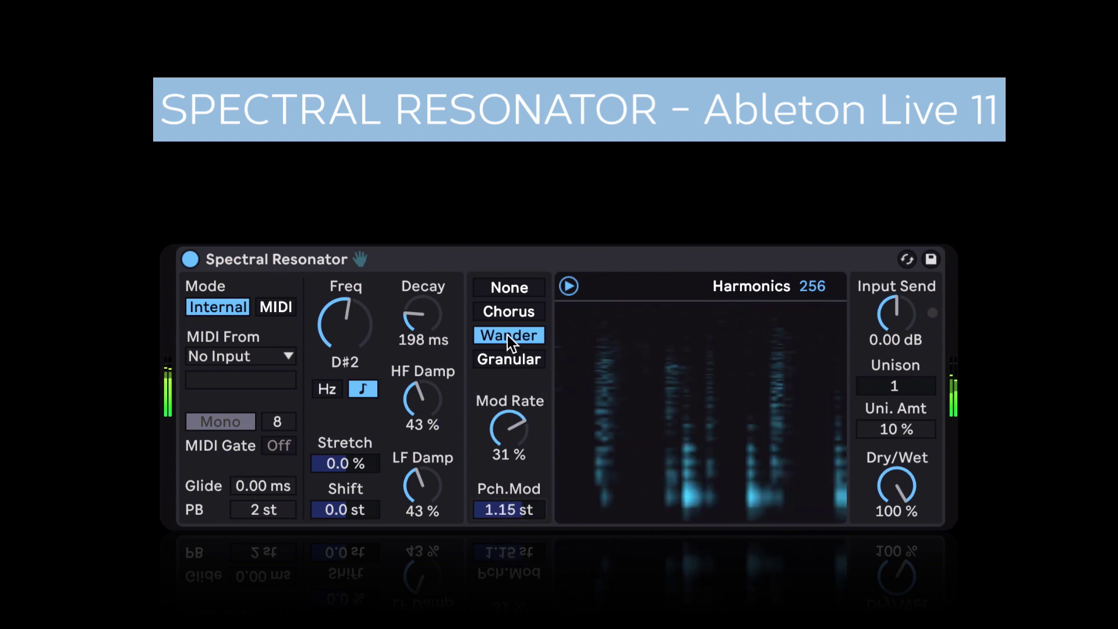
{"action": "left_click", "coordinate": [508, 312]}
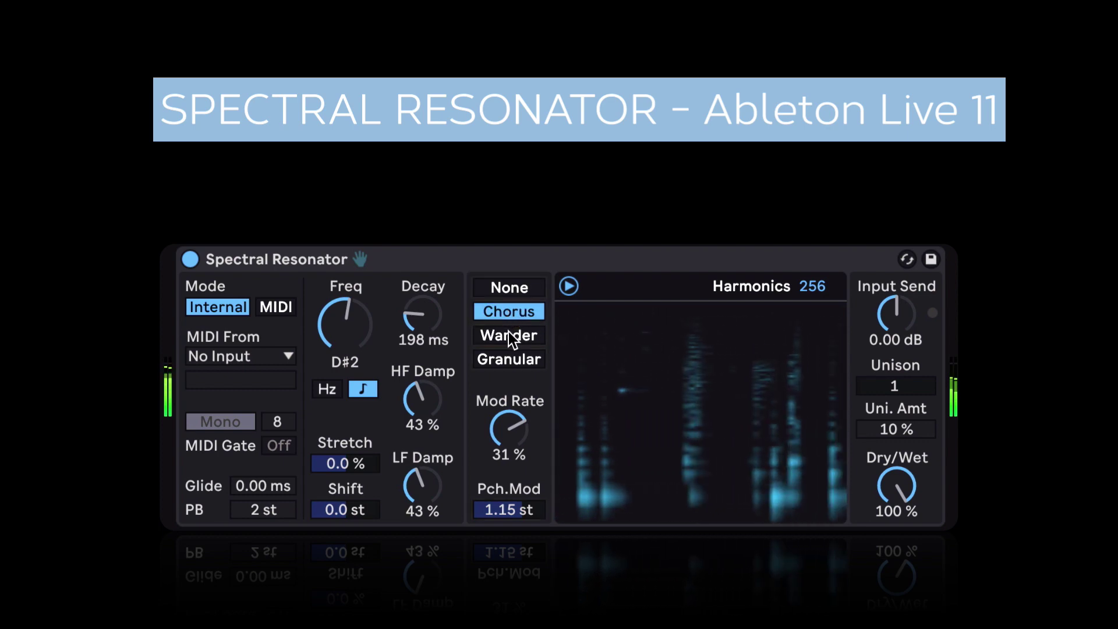
{"action": "left_click", "coordinate": [509, 333]}
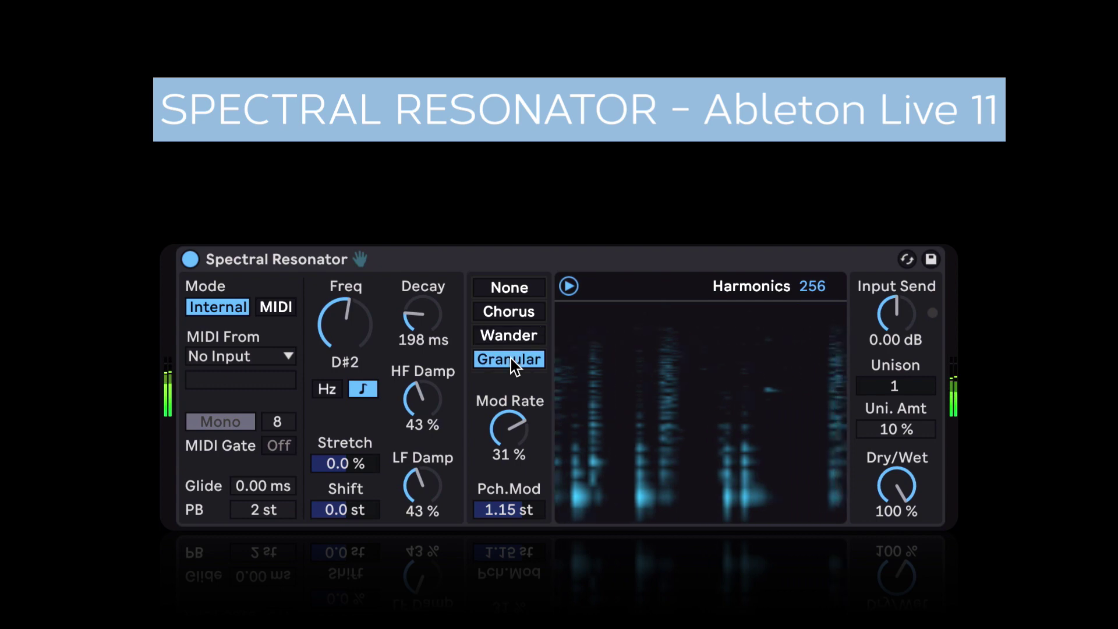
Drag Mod Rate down to slow the Granular modulation
{"action": "left_click_drag", "start_coordinate": [511, 427], "coordinate": [512, 450]}
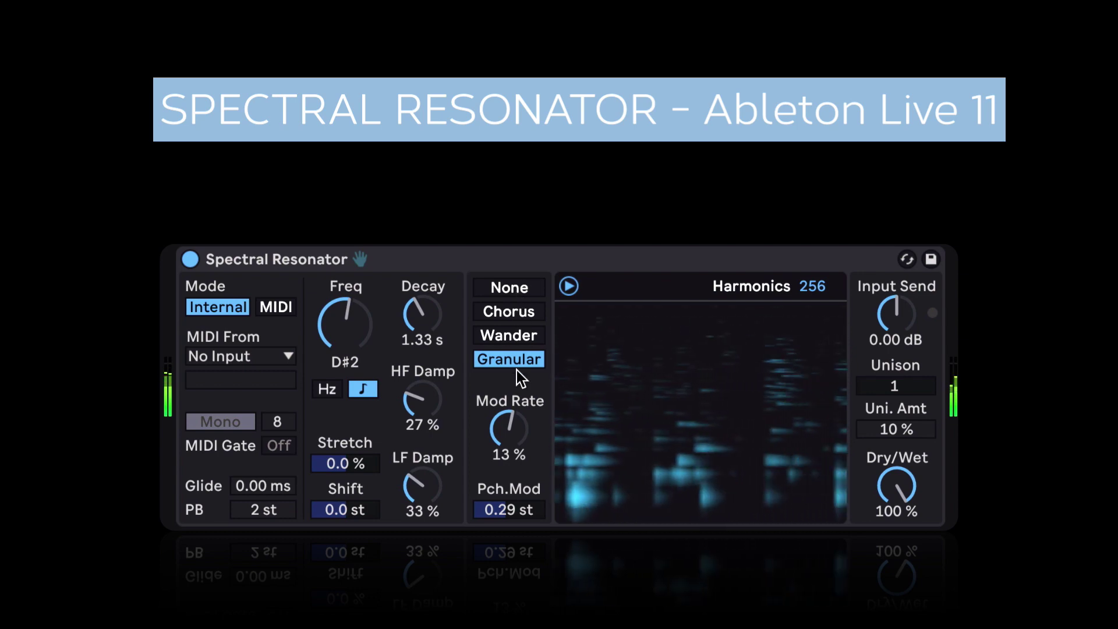
Switch modulation to None and dip Input Send, leaving it at 0.00 dB
{"action": "left_click", "coordinate": [505, 288]}
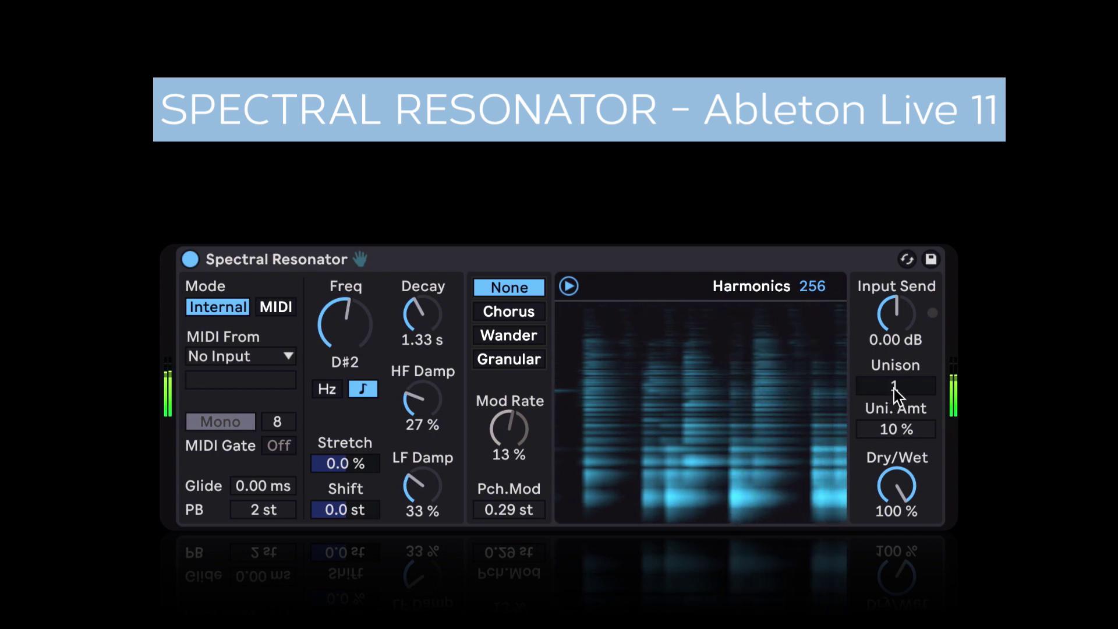
{"action": "left_click_drag", "start_coordinate": [898, 325], "coordinate": [897, 387]}
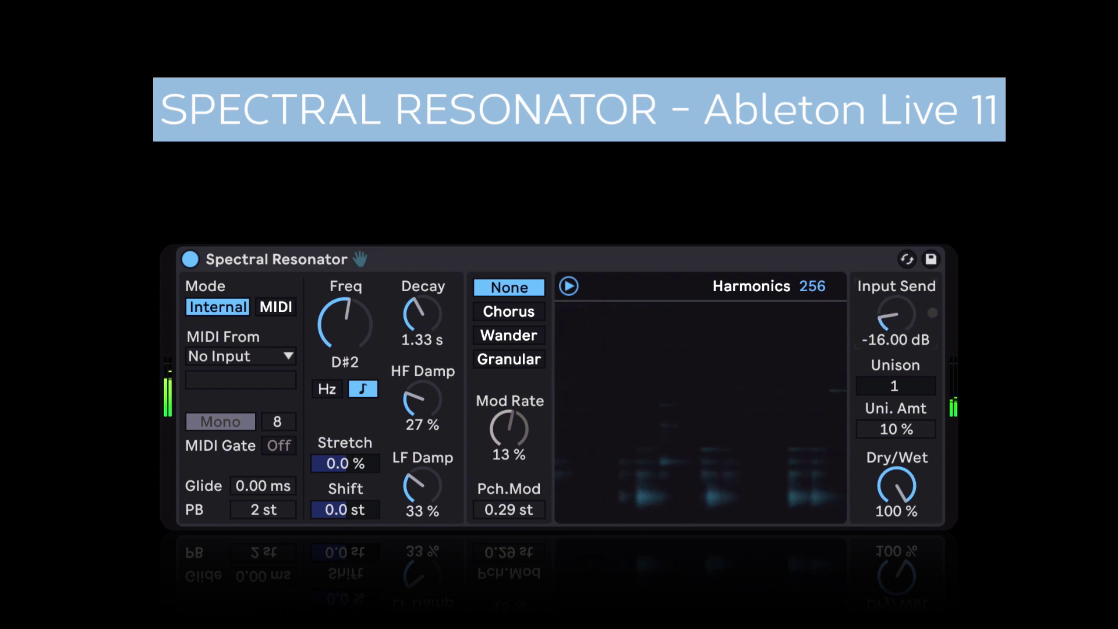
{"action": "left_click_drag", "start_coordinate": [897, 350], "coordinate": [894, 389]}
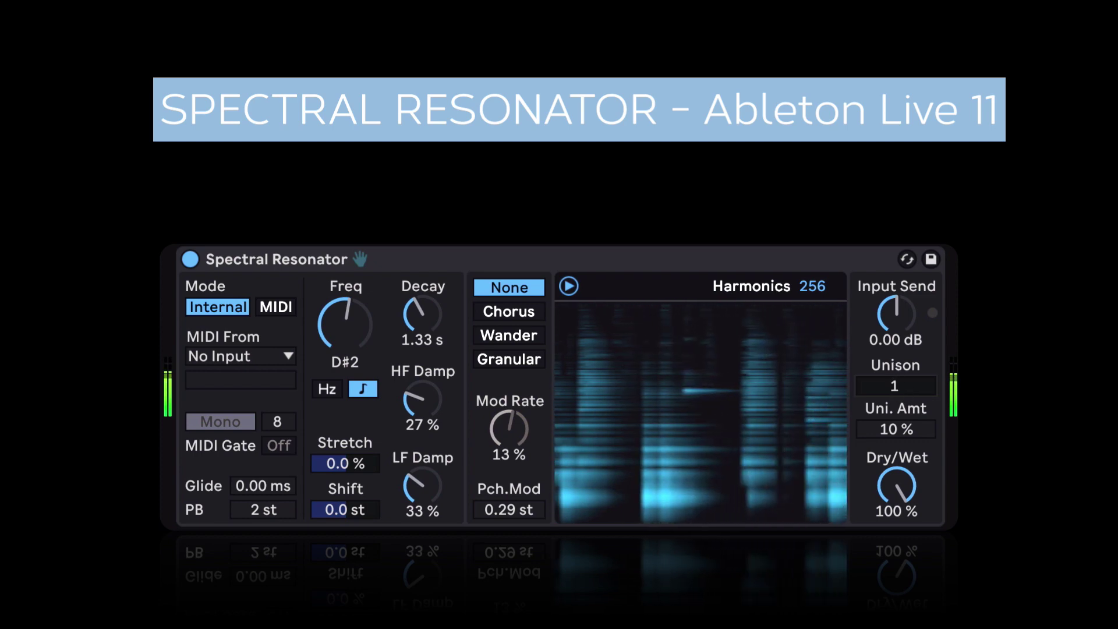
Set Unison to 4 with a 22 % unison amount, and try Granular modulation at 3.7 % rate
{"action": "mouse_move", "coordinate": [895, 386]}
{"action": "left_mouse_down"}
{"action": "mouse_move", "coordinate": [895, 373]}
{"action": "mouse_move", "coordinate": [899, 383]}
{"action": "left_mouse_up"}
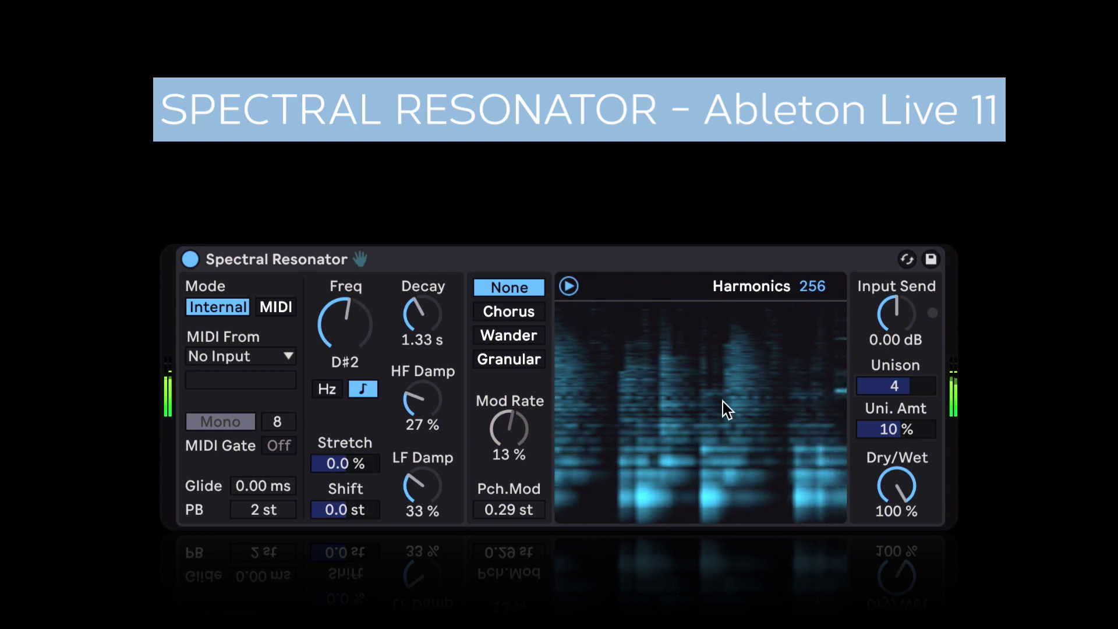
{"action": "left_click_drag", "start_coordinate": [924, 434], "coordinate": [896, 420]}
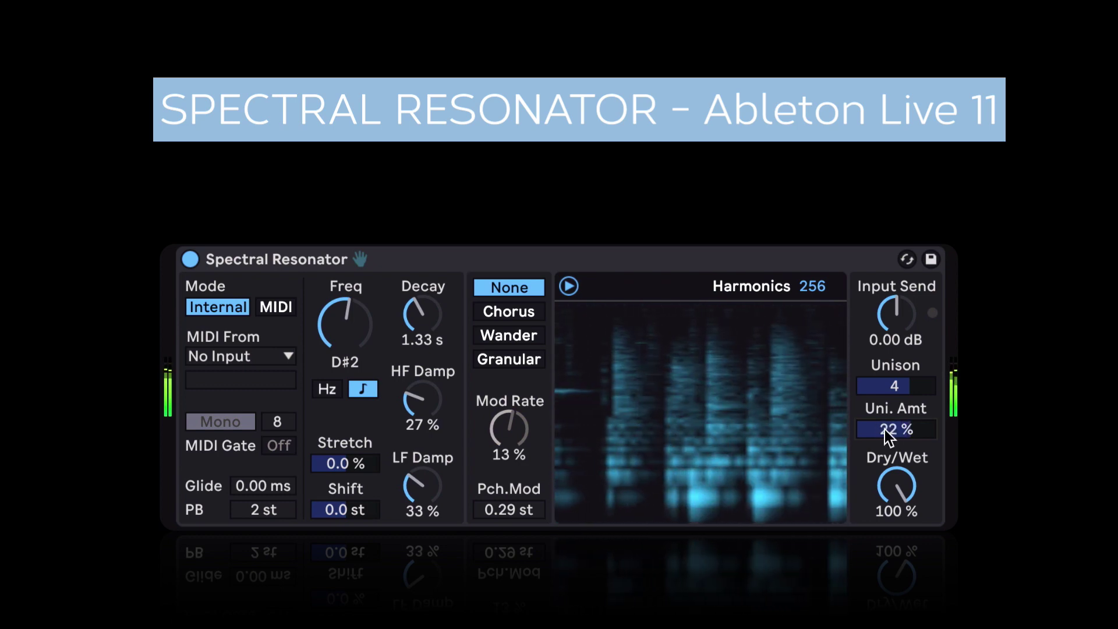
{"action": "left_click", "coordinate": [509, 362]}
{"action": "left_click_drag", "start_coordinate": [497, 402], "coordinate": [497, 419]}
{"action": "left_click_drag", "start_coordinate": [386, 333], "coordinate": [386, 359]}
Shorten Decay to 641 ms, set modulation to None, drop Unison to 1, and tune Freq to F2
{"action": "left_click_drag", "start_coordinate": [345, 323], "coordinate": [345, 303]}
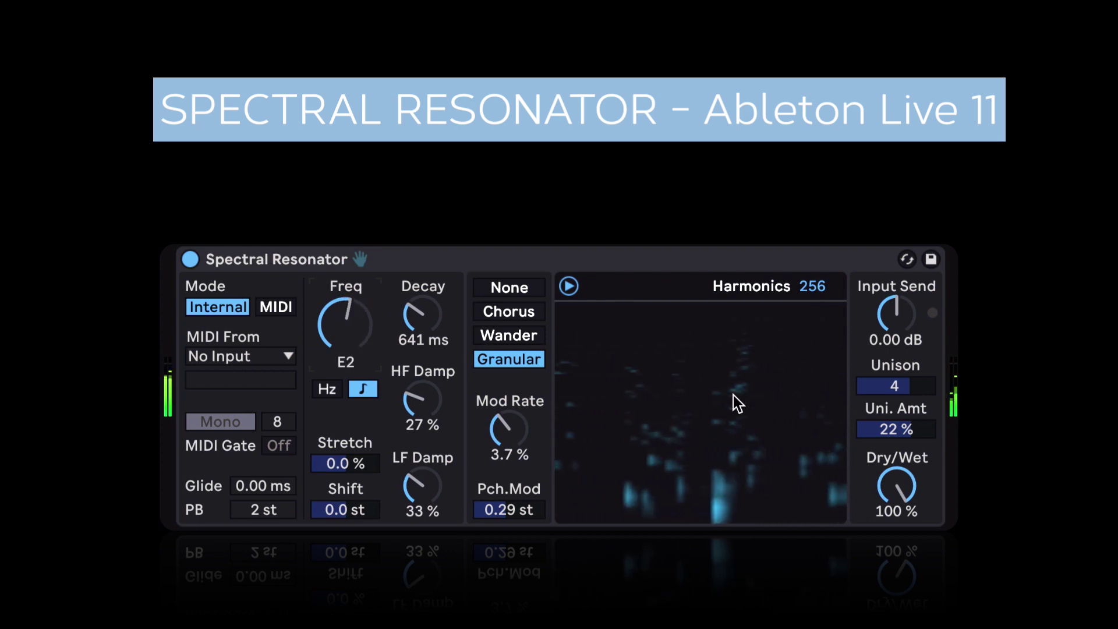
{"action": "left_click", "coordinate": [513, 288]}
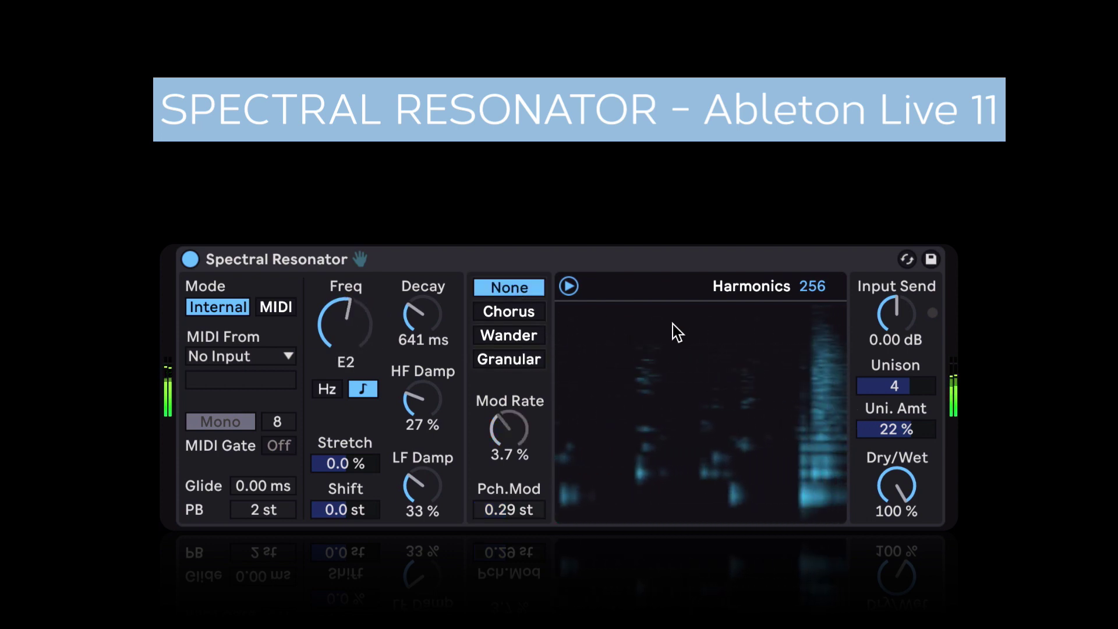
{"action": "left_click_drag", "start_coordinate": [878, 379], "coordinate": [878, 408]}
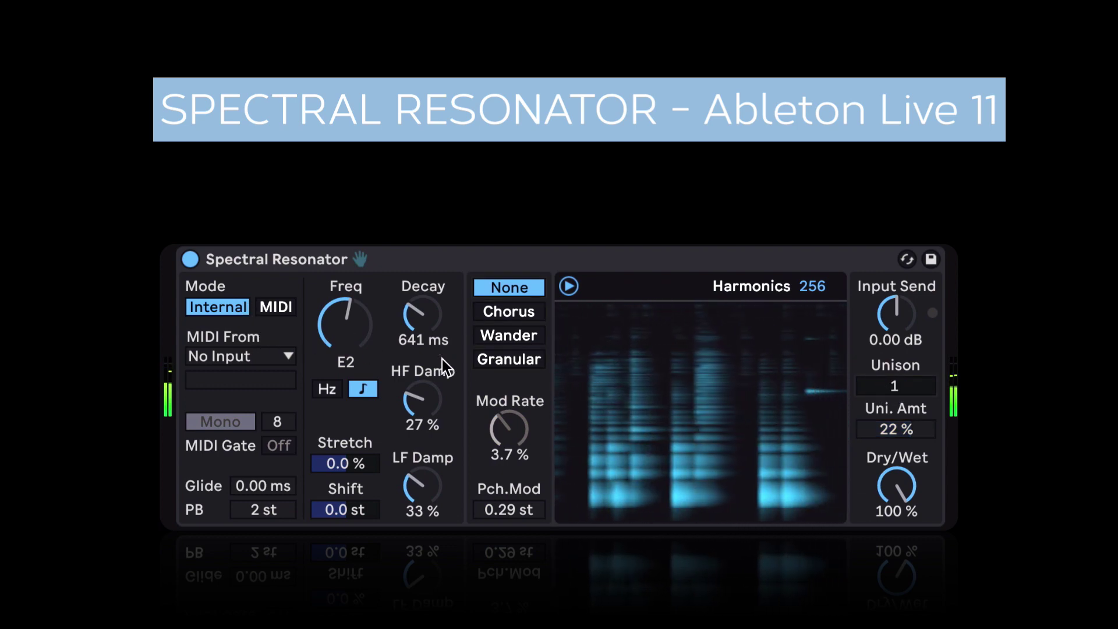
{"action": "left_click_drag", "start_coordinate": [341, 313], "coordinate": [341, 306]}
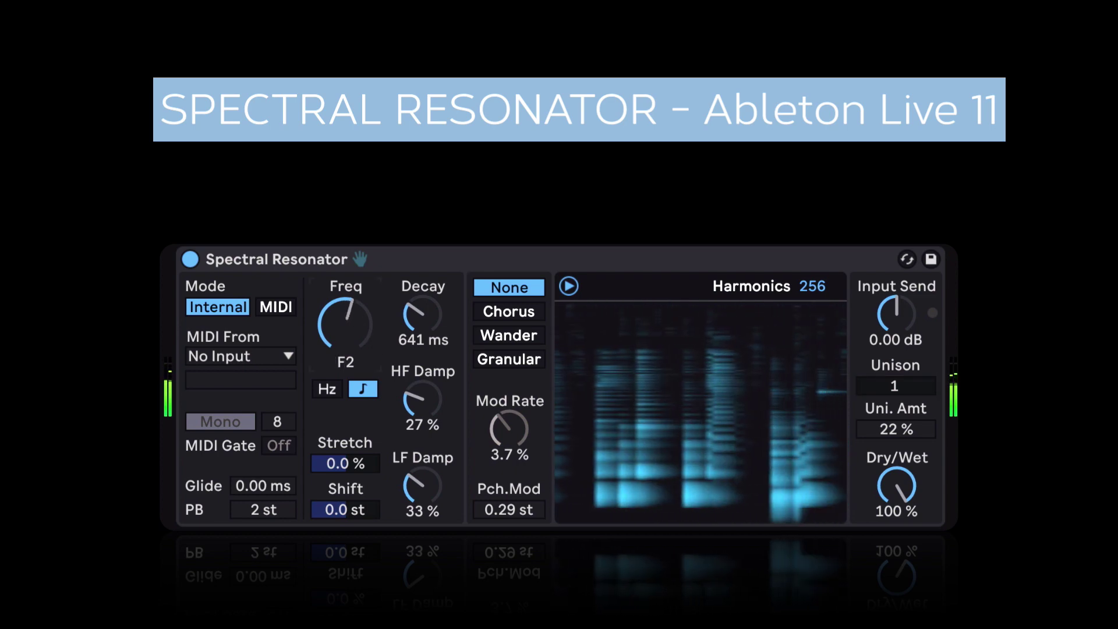
Set the resonator Mode to MIDI with MIDI From set to 3-MIDI (Post Mixer)
{"action": "left_click", "coordinate": [282, 306]}
{"action": "left_click", "coordinate": [236, 352]}
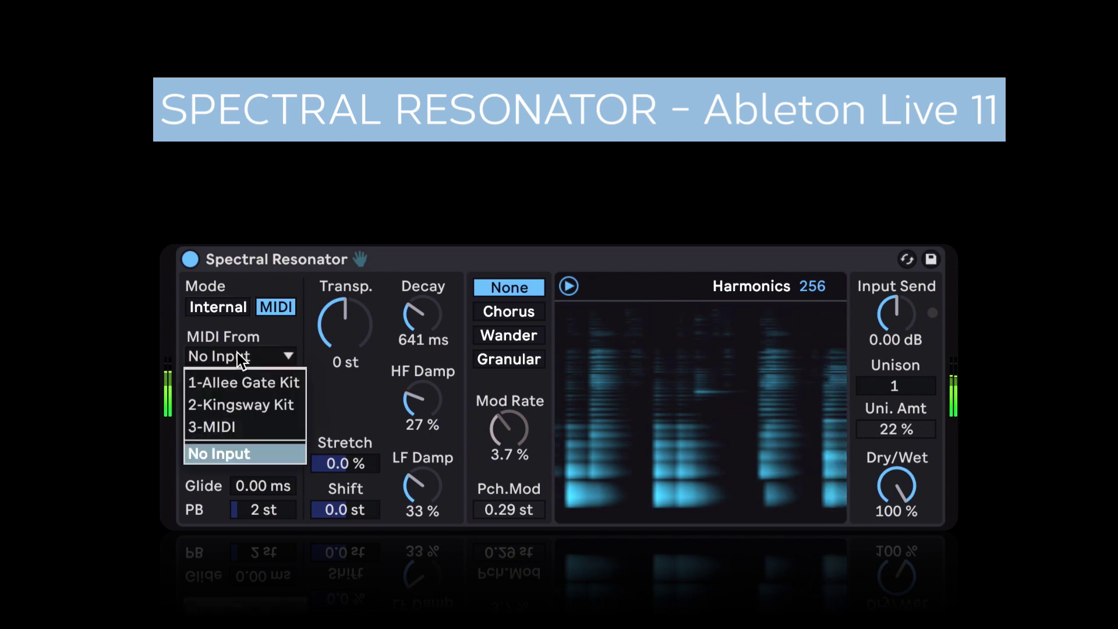
{"action": "left_click", "coordinate": [235, 427]}
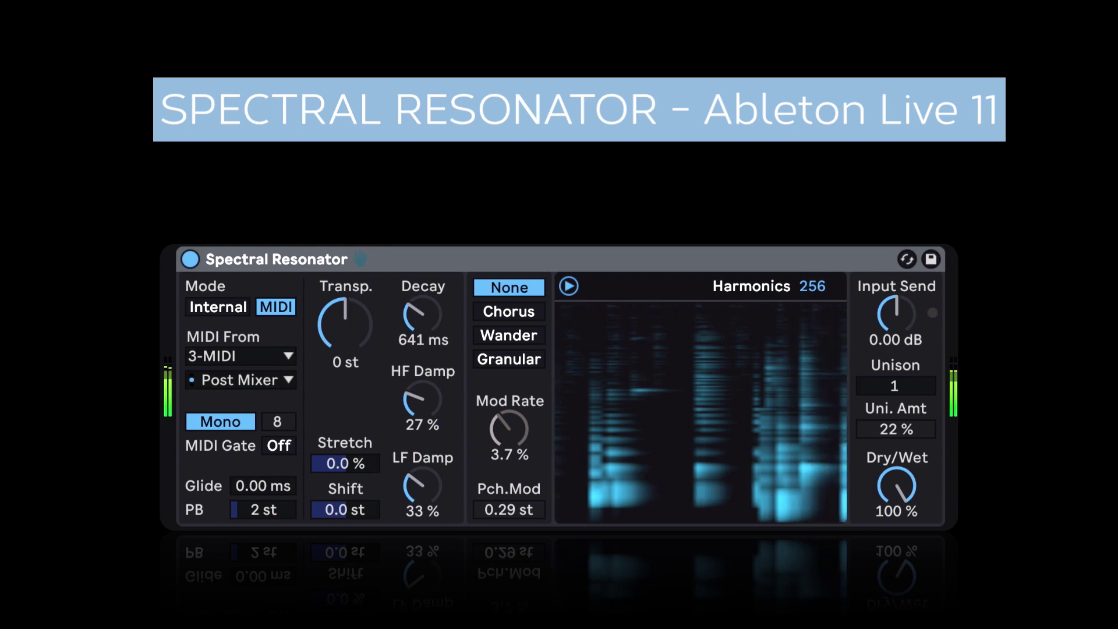
Set Glide to 68.8 ms, trying a 24 st pitch-bend range before returning it to 2 st
{"action": "left_click_drag", "start_coordinate": [267, 482], "coordinate": [267, 463]}
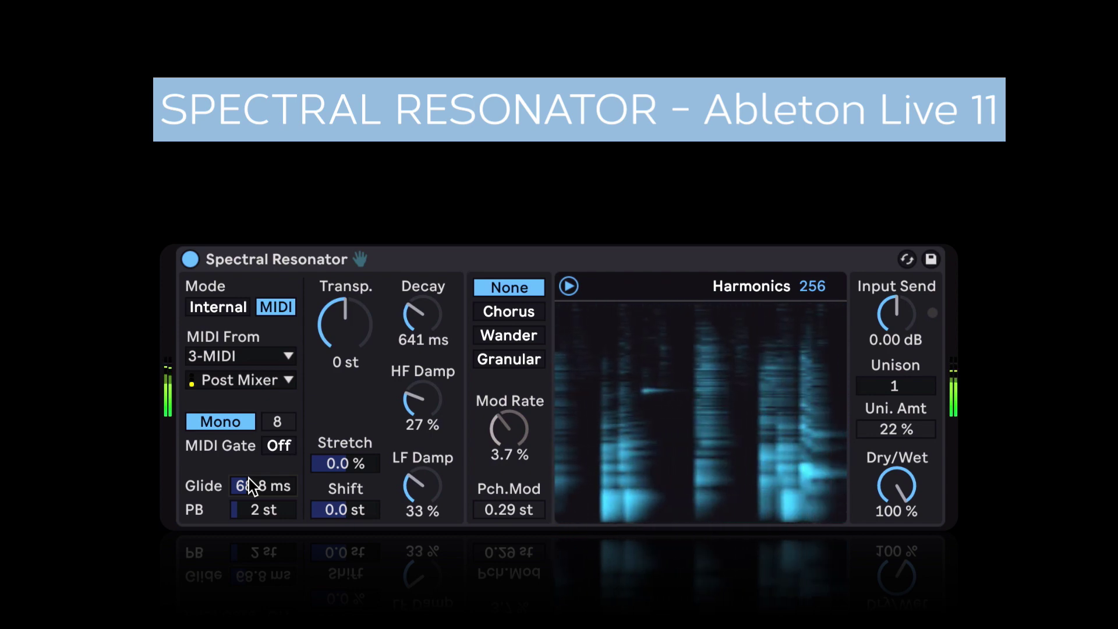
{"action": "left_click_drag", "start_coordinate": [253, 513], "coordinate": [252, 488]}
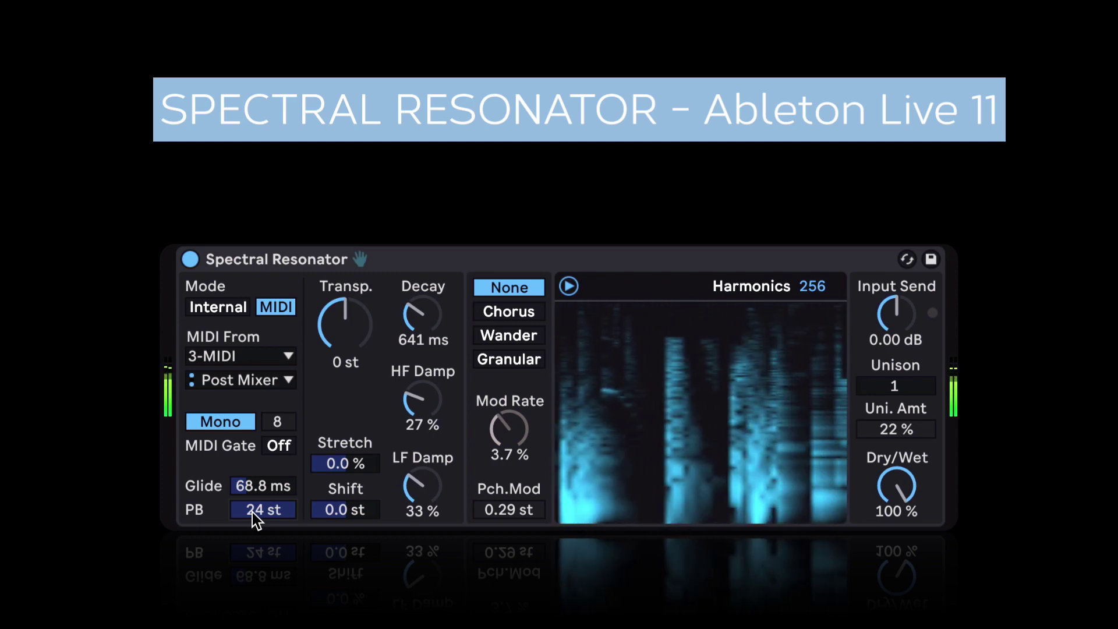
{"action": "left_click_drag", "start_coordinate": [253, 512], "coordinate": [253, 548]}
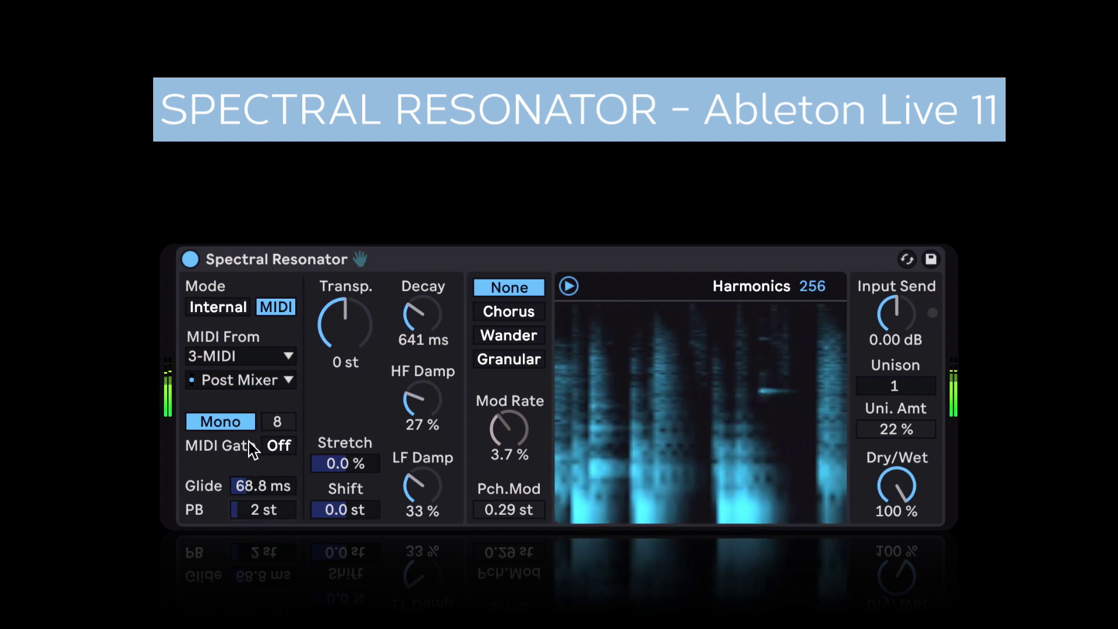
Turn MIDI Gate on and switch from Mono to Poly with 8 voices
{"action": "left_click", "coordinate": [276, 447]}
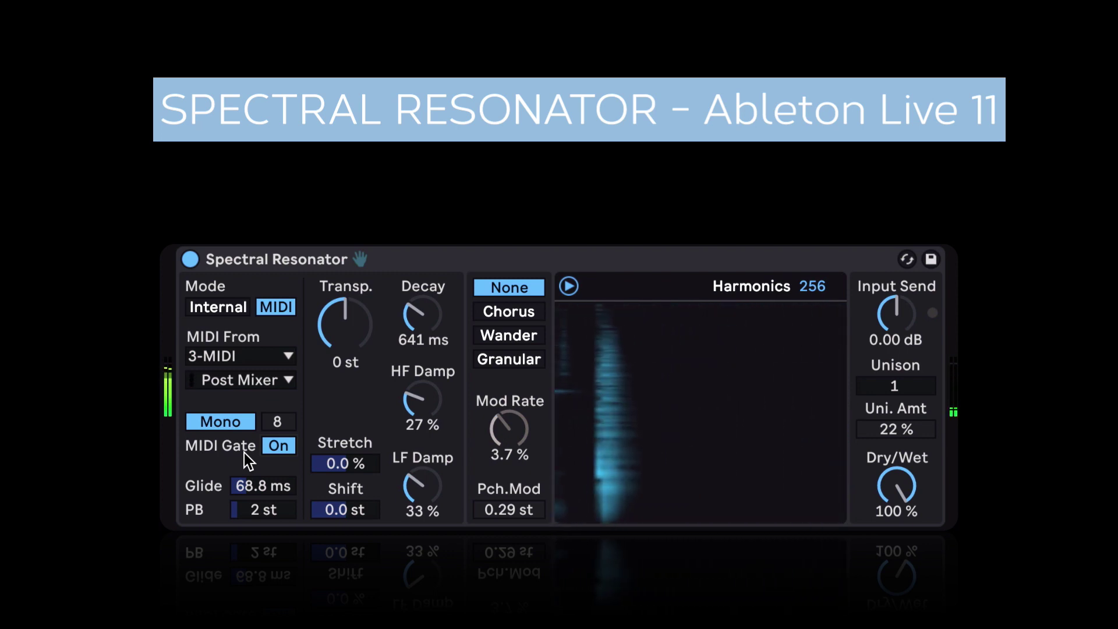
{"action": "left_click", "coordinate": [228, 421]}
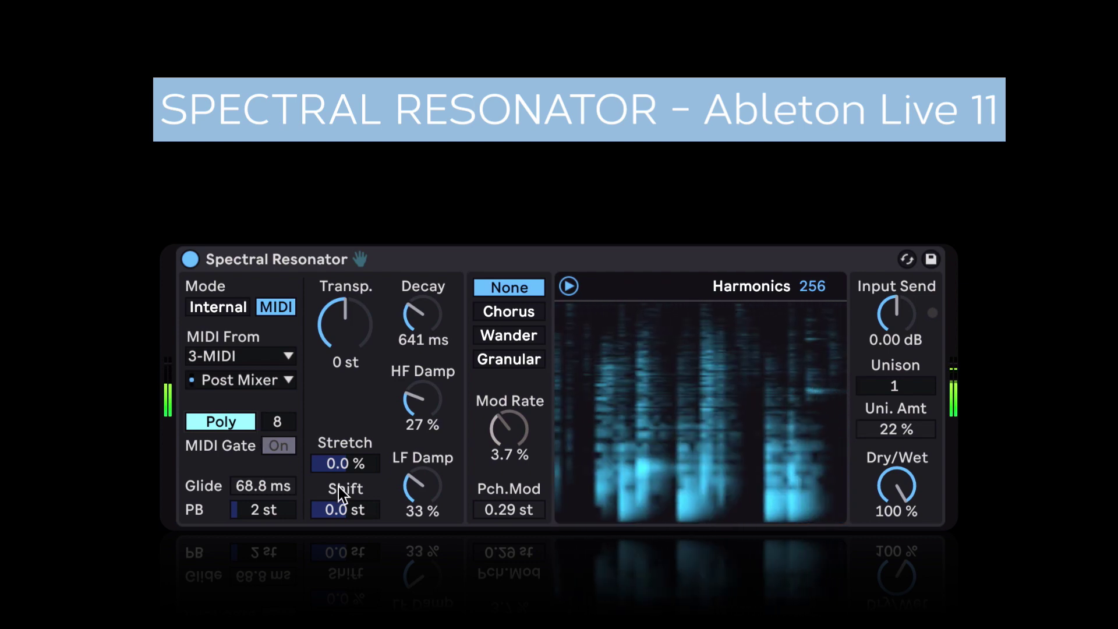
Set Stretch to 30 %, Shift to 12 st, HF Damp to 31 %, and shorten the Decay
{"action": "left_click_drag", "start_coordinate": [345, 463], "coordinate": [346, 446]}
{"action": "left_click_drag", "start_coordinate": [345, 510], "coordinate": [346, 486]}
{"action": "left_click_drag", "start_coordinate": [422, 400], "coordinate": [422, 397]}
{"action": "mouse_move", "coordinate": [422, 315]}
{"action": "left_mouse_down"}
{"action": "mouse_move", "coordinate": [422, 338]}
{"action": "mouse_move", "coordinate": [424, 318]}
{"action": "left_mouse_up"}
Enable Granular modulation with 8 unison voices and lower Dry/Wet to 71 %
{"action": "left_click", "coordinate": [509, 358]}
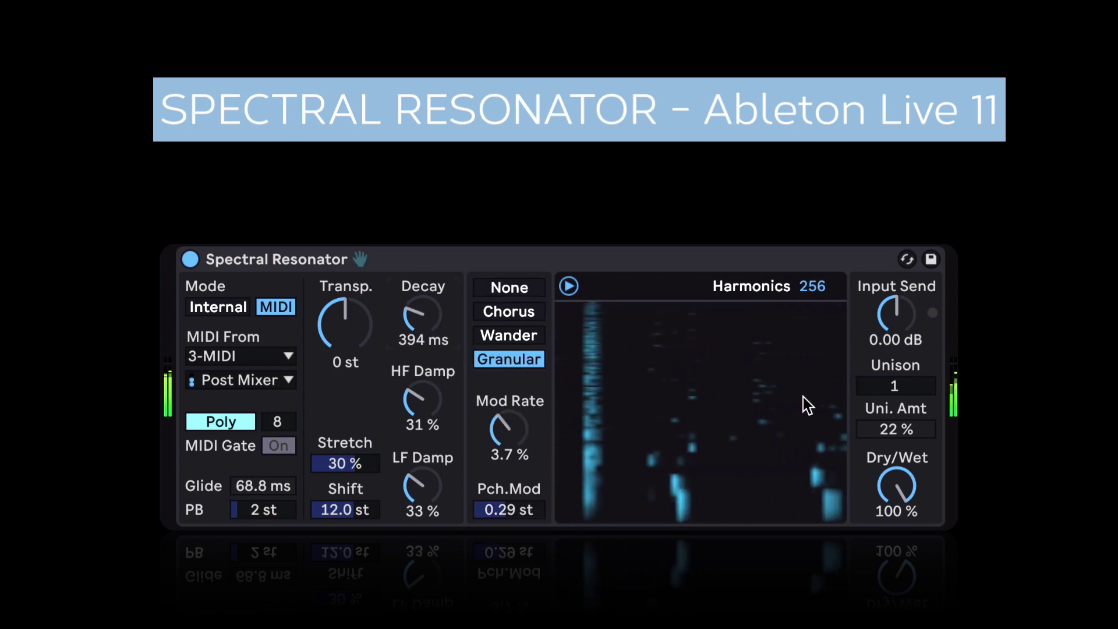
{"action": "left_click_drag", "start_coordinate": [895, 386], "coordinate": [894, 379]}
{"action": "left_click_drag", "start_coordinate": [897, 483], "coordinate": [897, 501]}
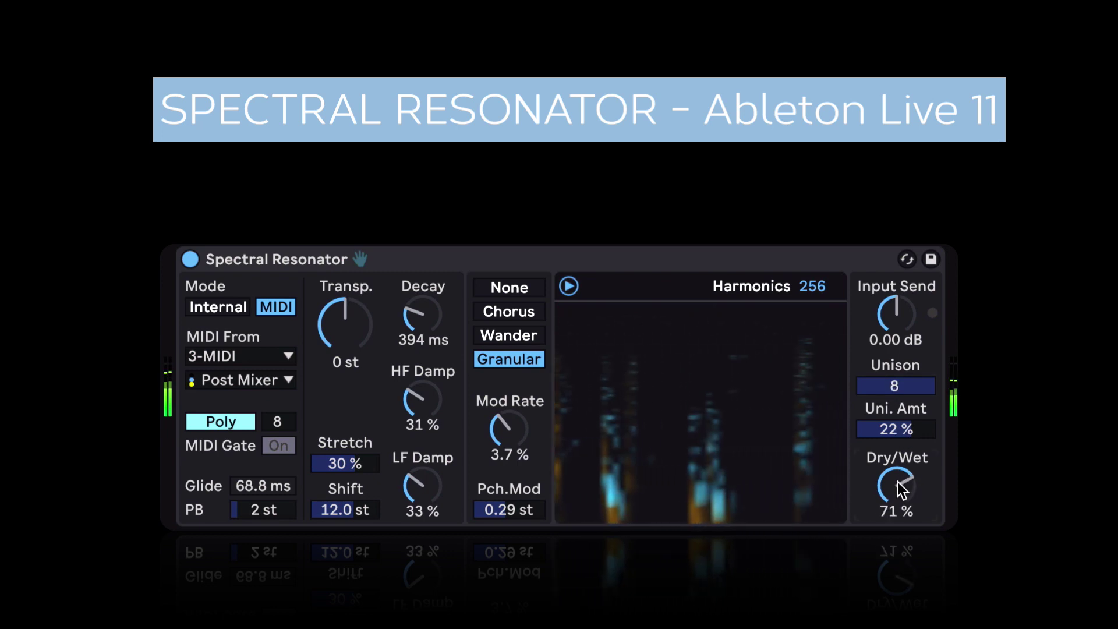